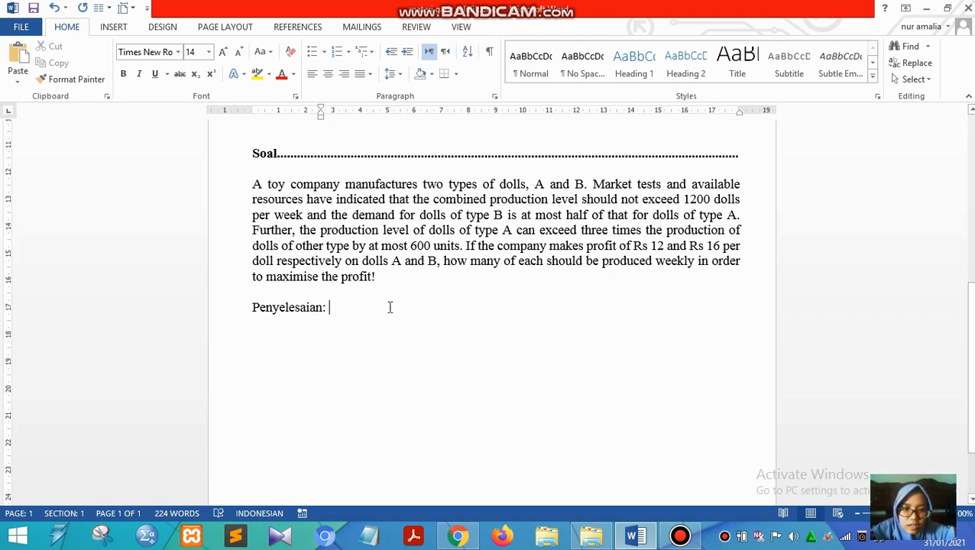
# - Add a dash-bulleted line reading "Menentukan model matematika" below the "Penyelesaian:" heading
pyautogui.press('Return')
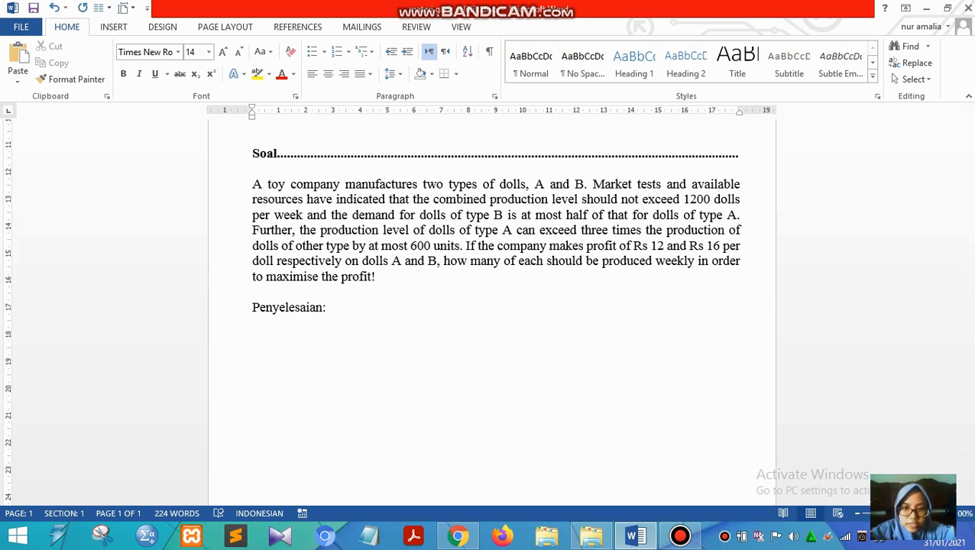
pyautogui.write('-')
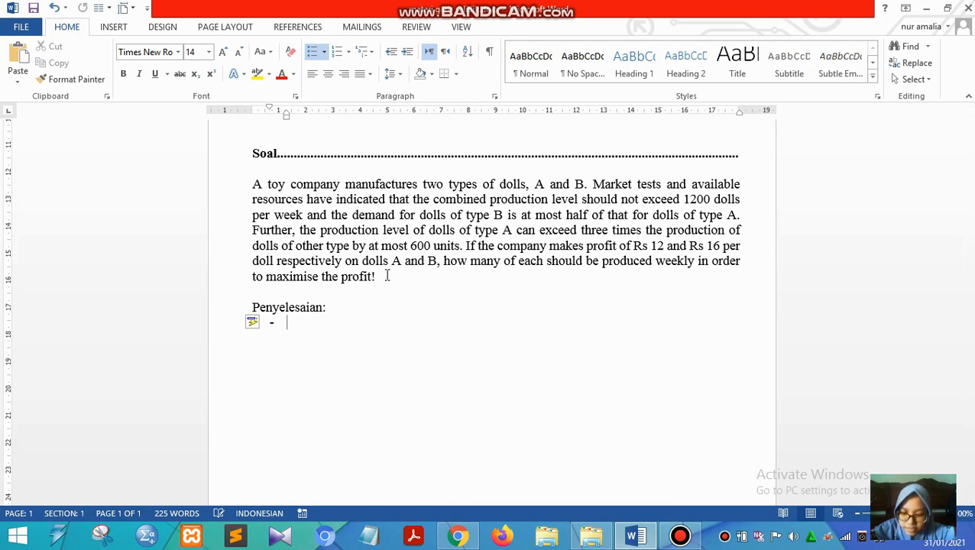
pyautogui.write('menentuk')
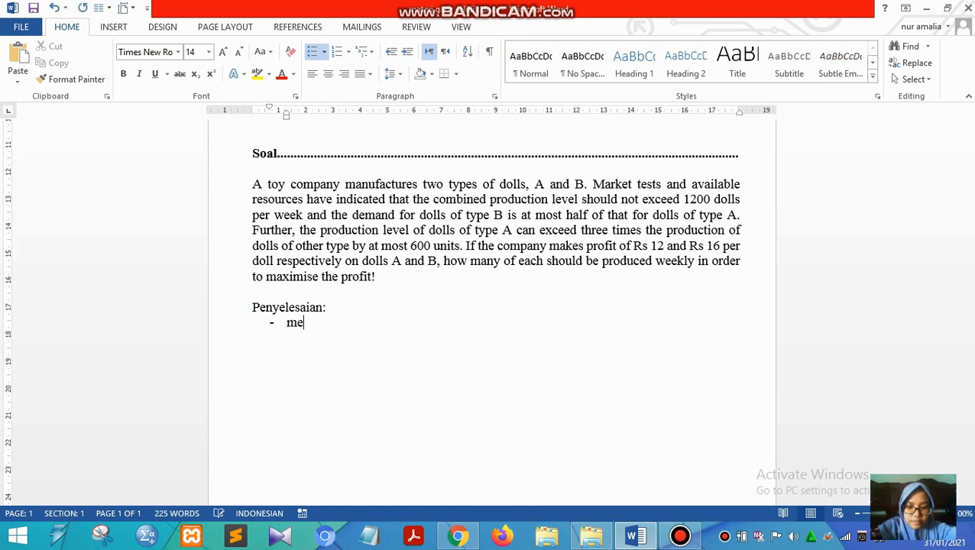
pyautogui.write('an ')
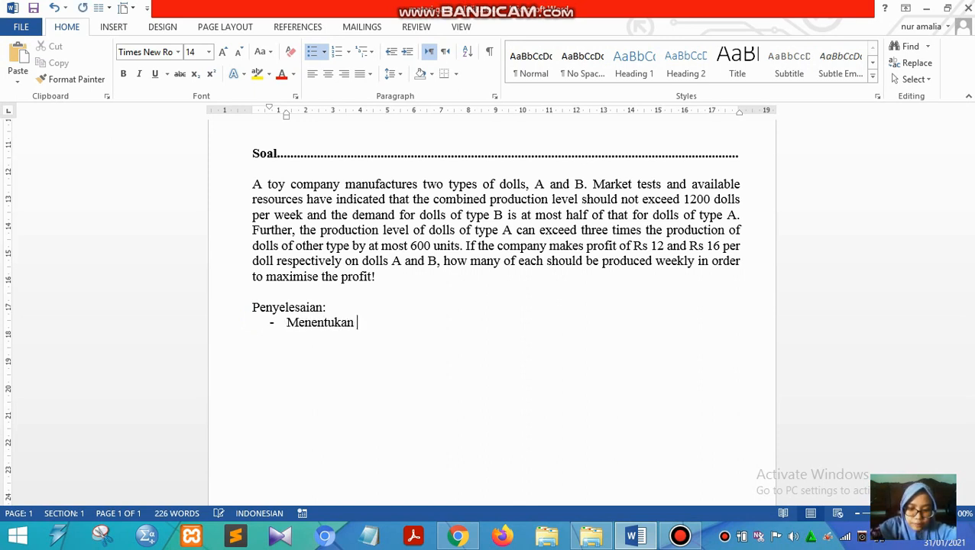
pyautogui.write('model ma')
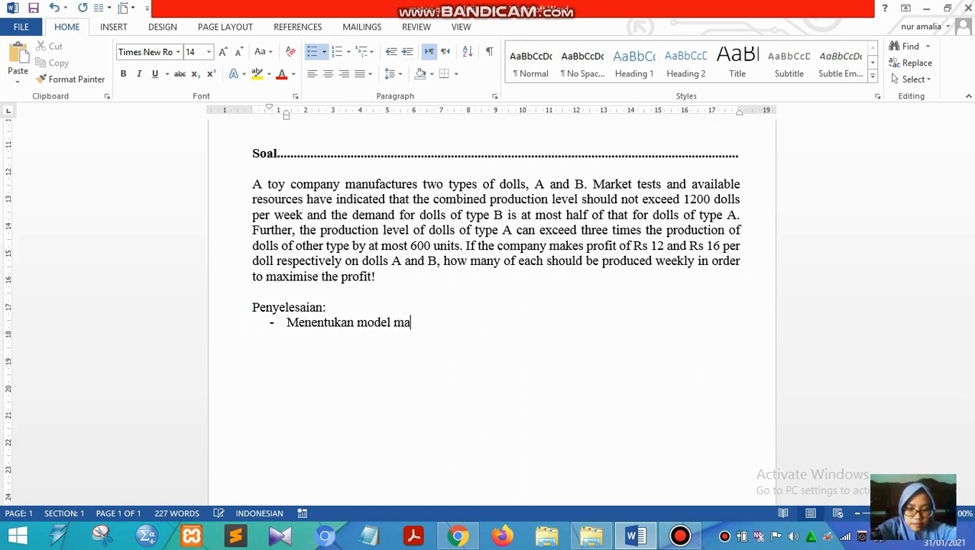
pyautogui.write('tematika')
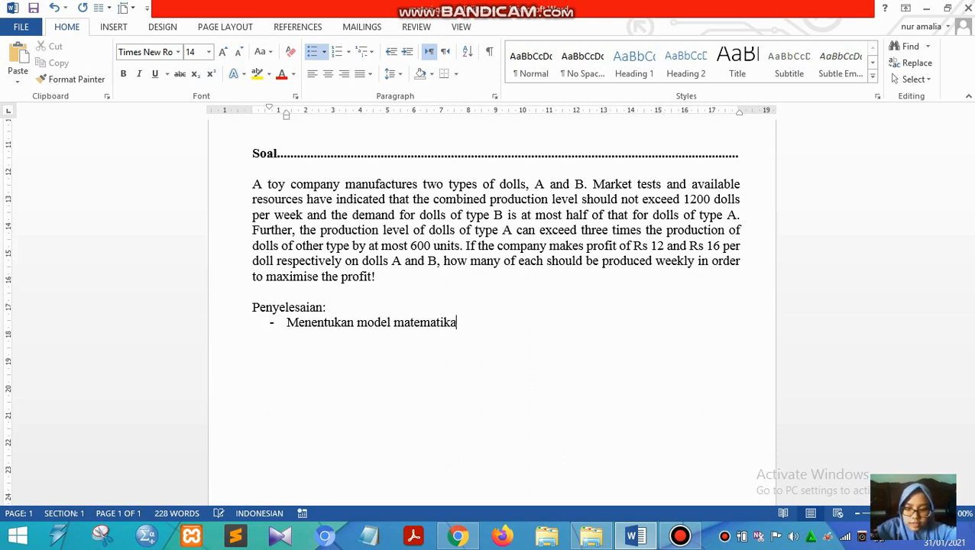
# - Start a roman-numbered list under the dash bullet with item i) "Maksimum z = 12x + 16y"
pyautogui.press('Return')
pyautogui.press('BackSpace')
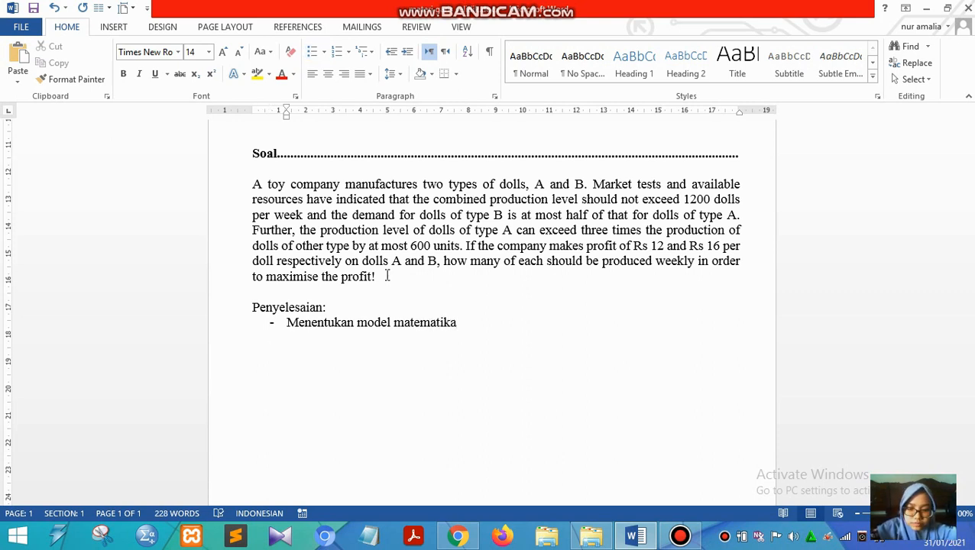
pyautogui.write('i)')
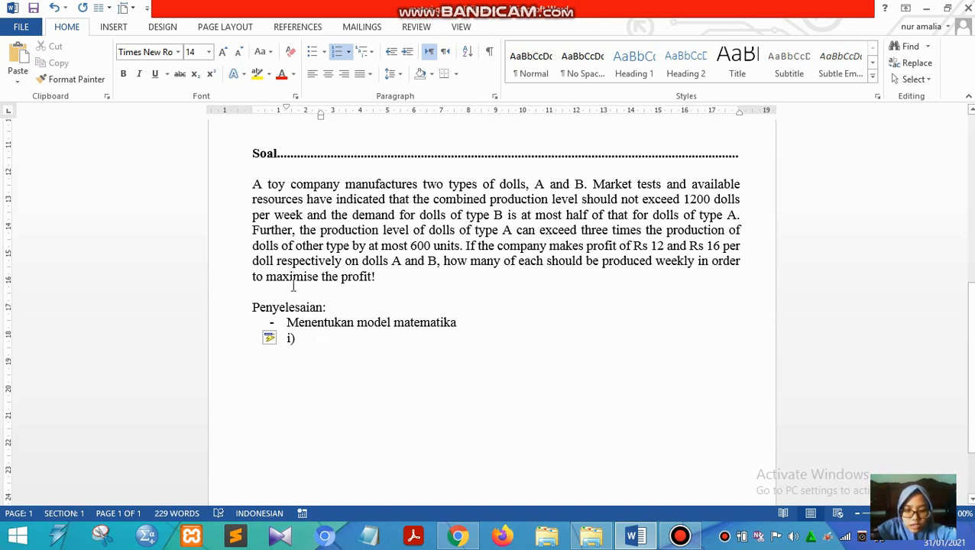
pyautogui.press('Tab')
pyautogui.write('maksimum')
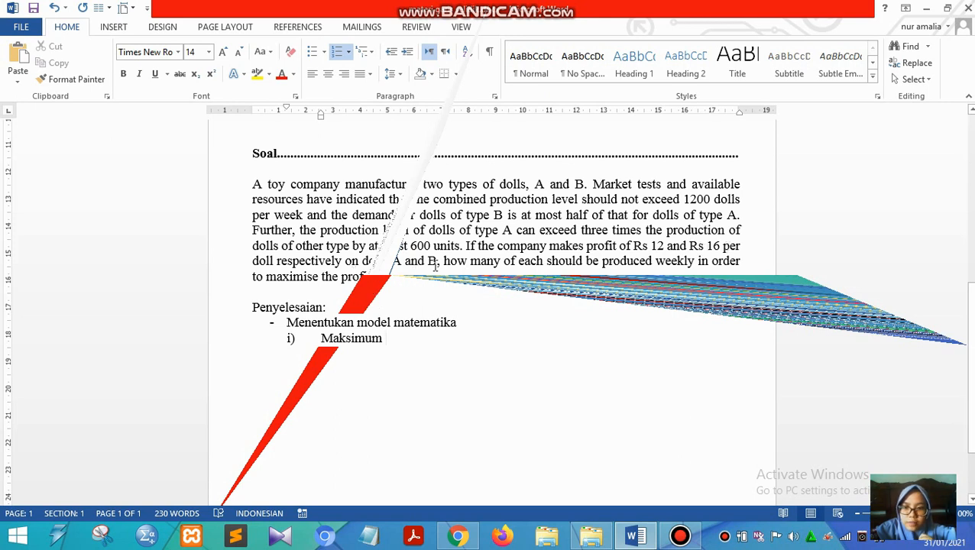
pyautogui.write('z = ')
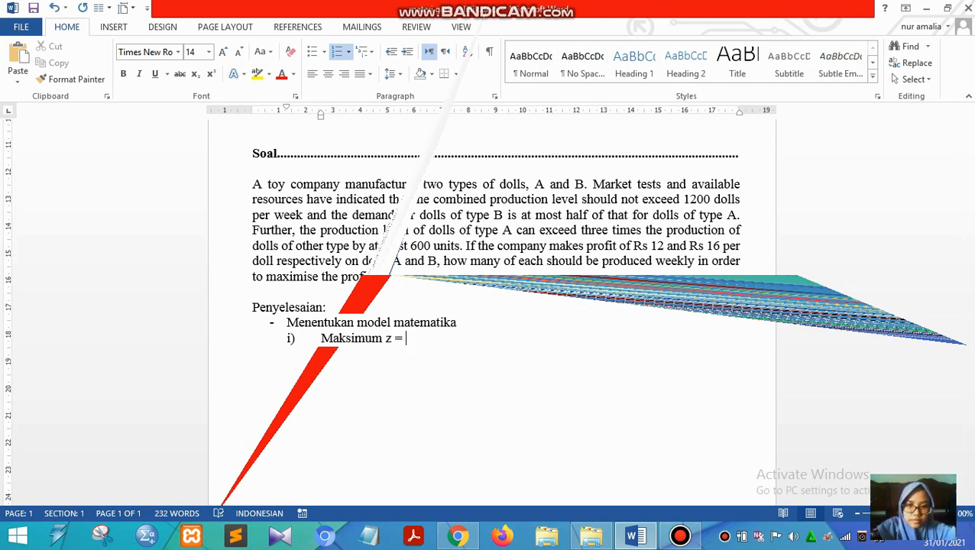
pyautogui.write('12')
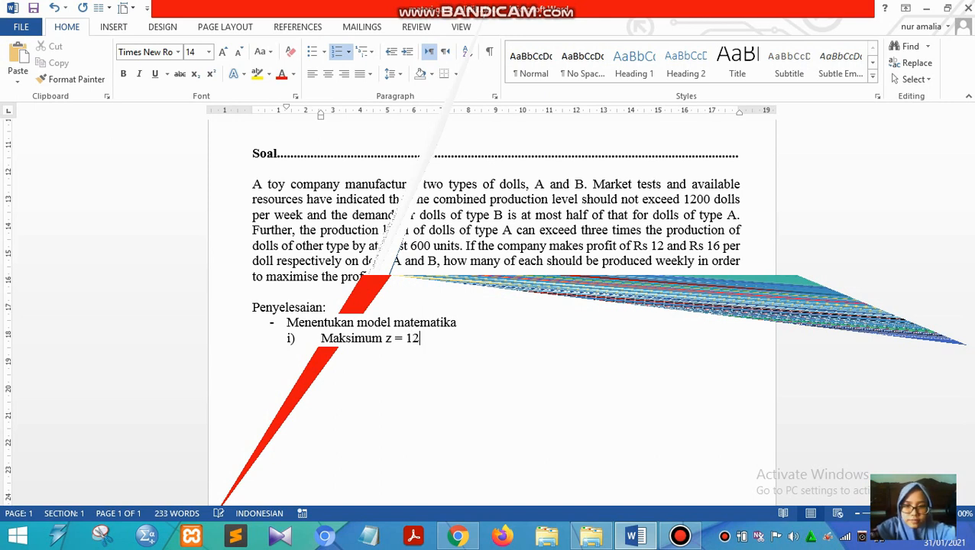
pyautogui.write('x +')
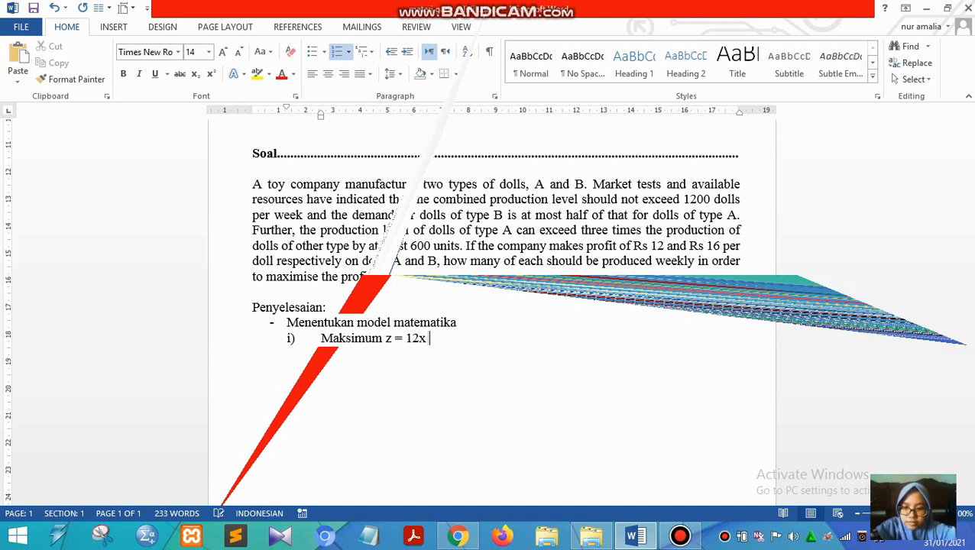
pyautogui.write('6')
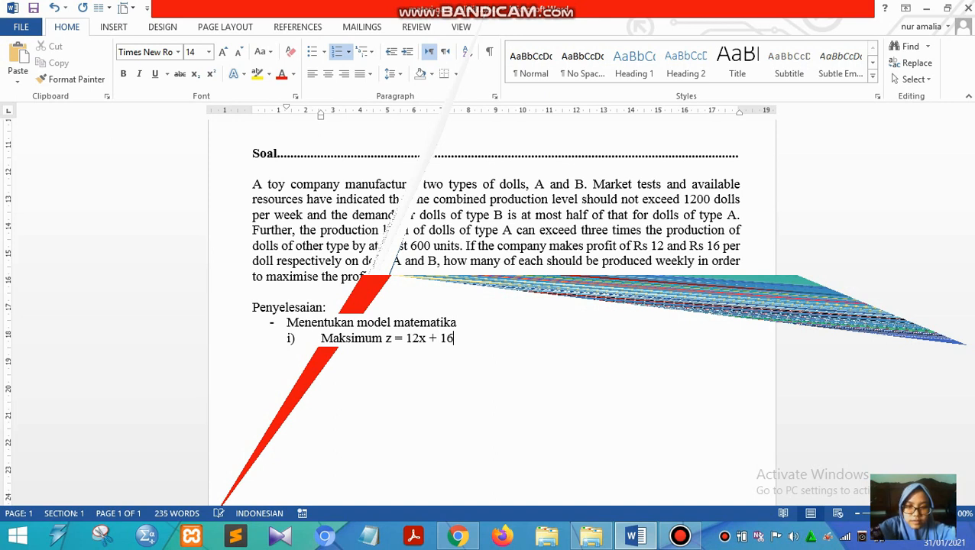
pyautogui.write('y')
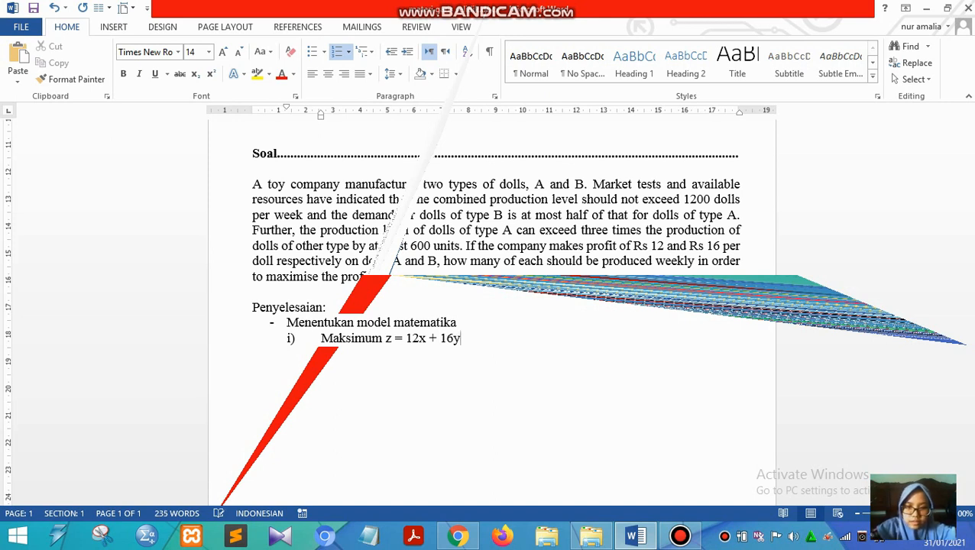
# - Add item ii) "Fungsi kendalanya" below the objective function
pyautogui.press('Return')
pyautogui.write('Fungsi kendalanya')
# - Insert the equation x + y ≤ 1200 on an unnumbered line beneath "Fungsi kendalanya"
pyautogui.press('Return')
pyautogui.press('BackSpace')
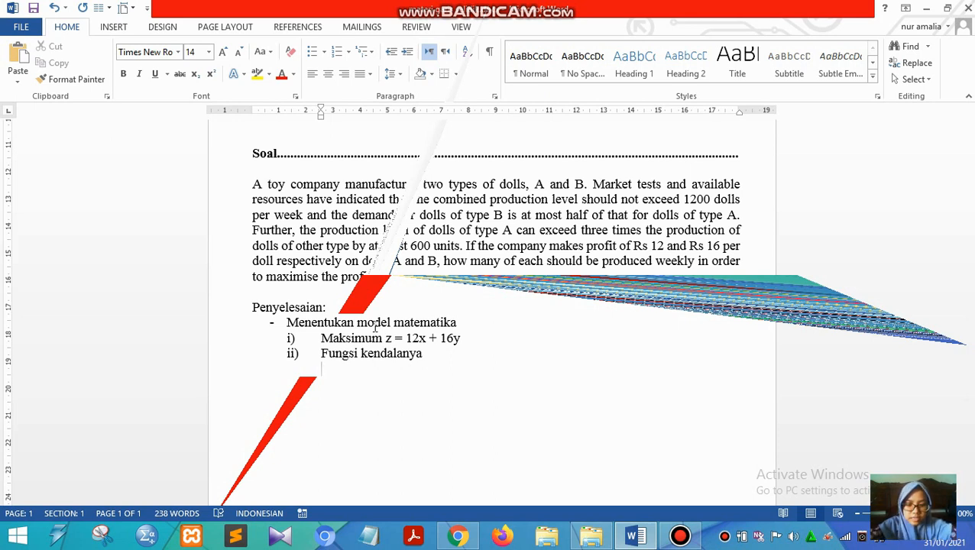
pyautogui.write('x')
pyautogui.press('BackSpace')
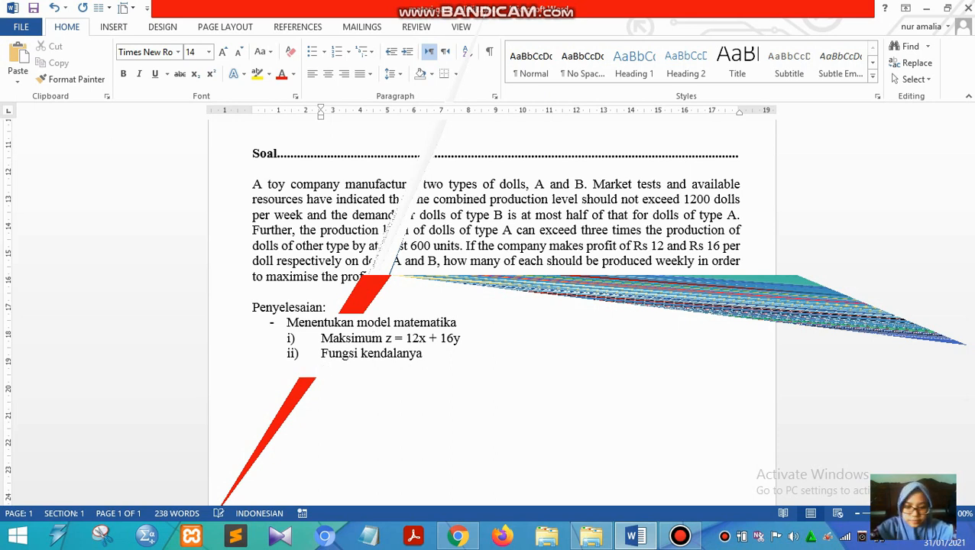
pyautogui.hotkey('alt', '=')
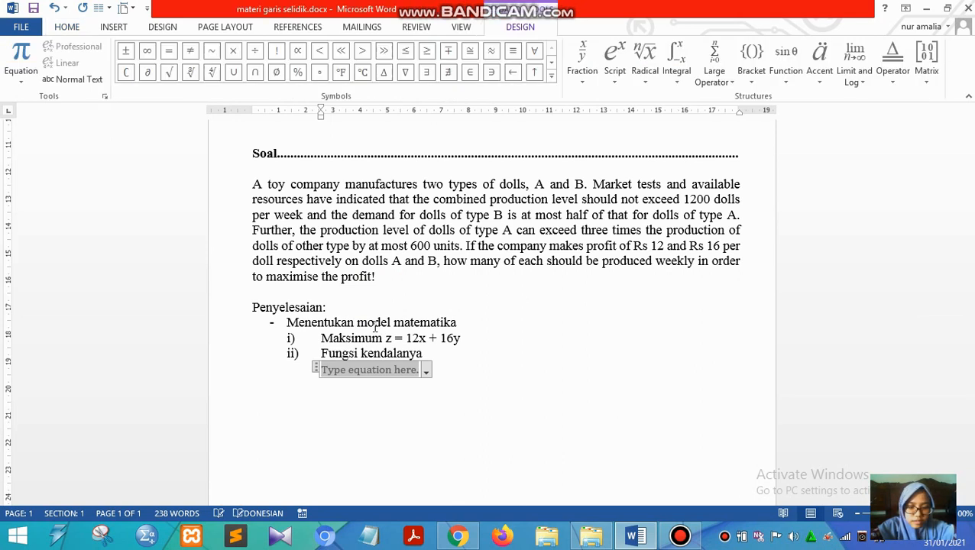
pyautogui.write('xx')
pyautogui.press('BackSpace')
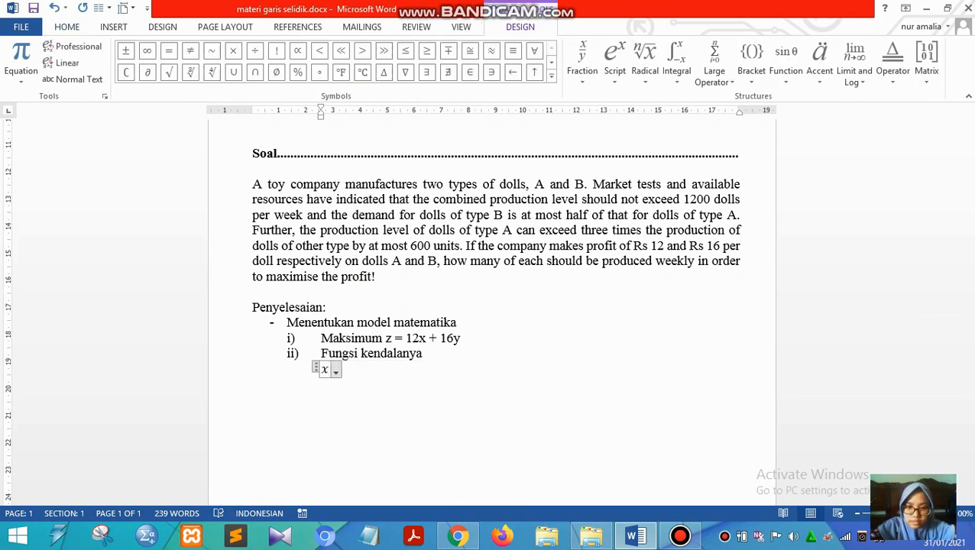
pyautogui.write('+y')
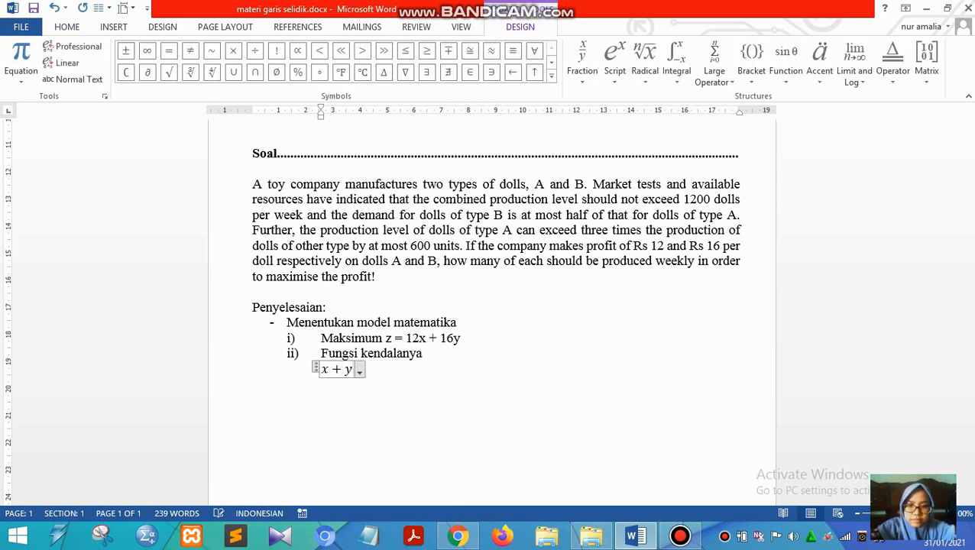
pyautogui.write('<=')
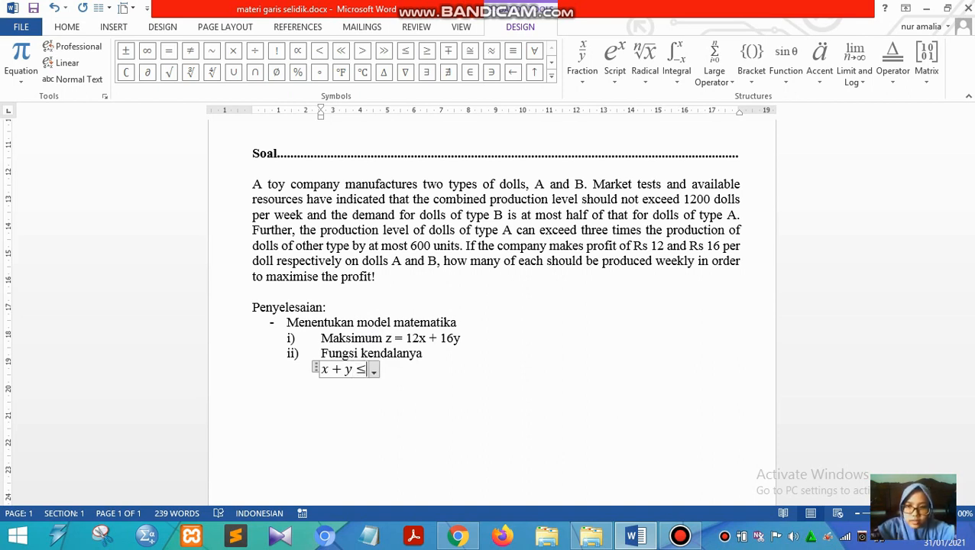
pyautogui.write('1200')
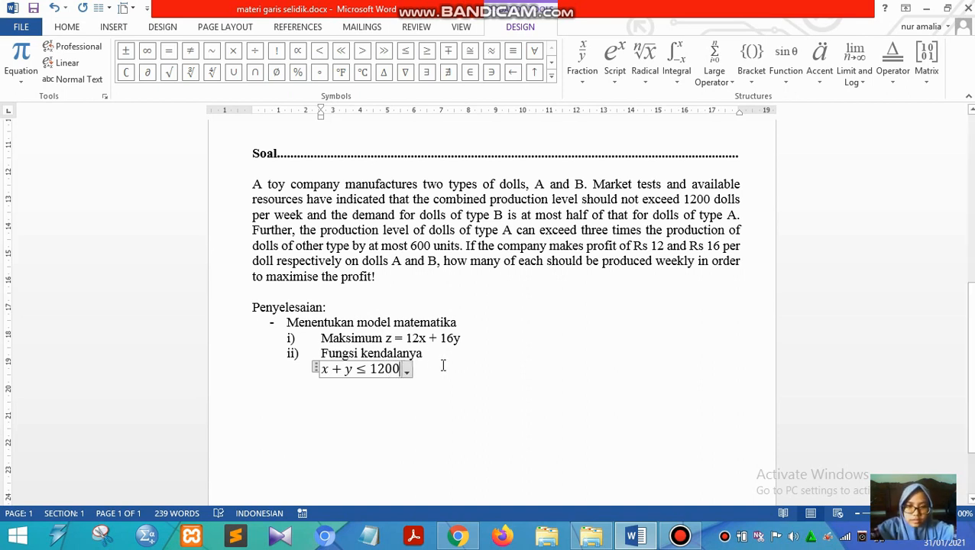
pyautogui.write(' ... ....')
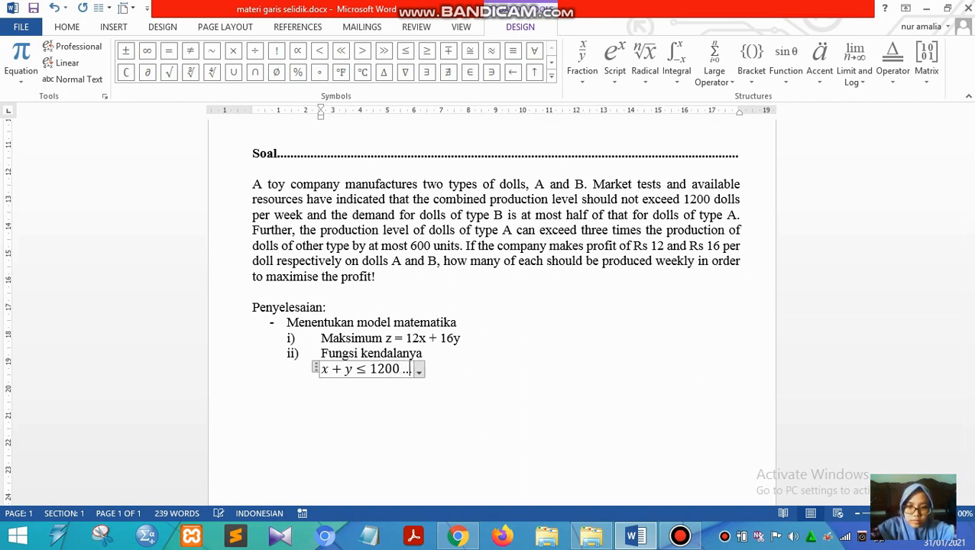
pyautogui.press('BackSpace')
pyautogui.press('BackSpace')
pyautogui.press('BackSpace')
pyautogui.press('BackSpace')
pyautogui.press('BackSpace')
pyautogui.press('BackSpace')
pyautogui.press('BackSpace')
pyautogui.press('BackSpace')
pyautogui.press('BackSpace')
pyautogui.press('BackSpace')
pyautogui.write('00')
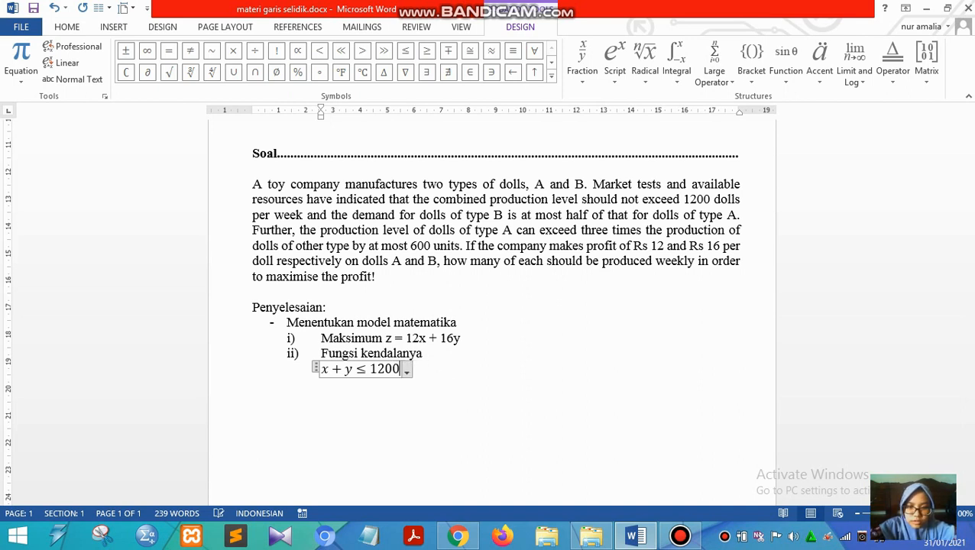
pyautogui.press('BackSpace')
# - Label the x + y ≤ 1200 constraint with a dotted leader and the number 1, as plain text outside the equation
pyautogui.click(442, 366)
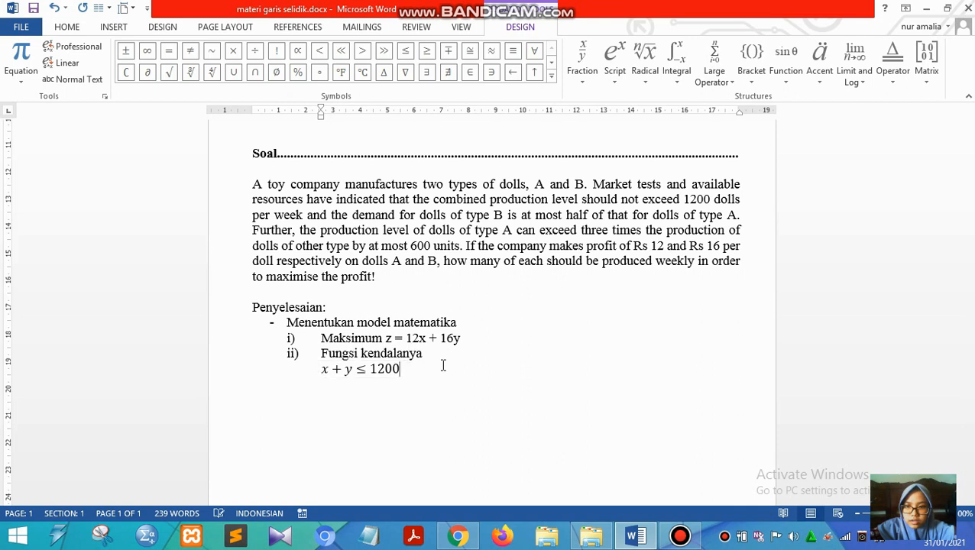
pyautogui.write('.............1')
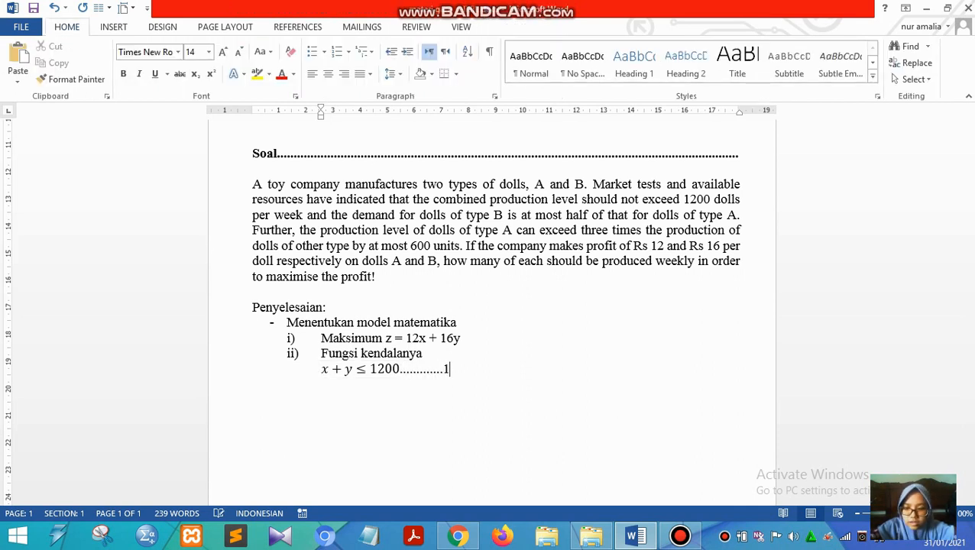
# - Insert a second constraint equation, y ≤ ½x with a stacked fraction, on a new line below the first constraint
pyautogui.press('Return')
pyautogui.hotkey('alt', '=')
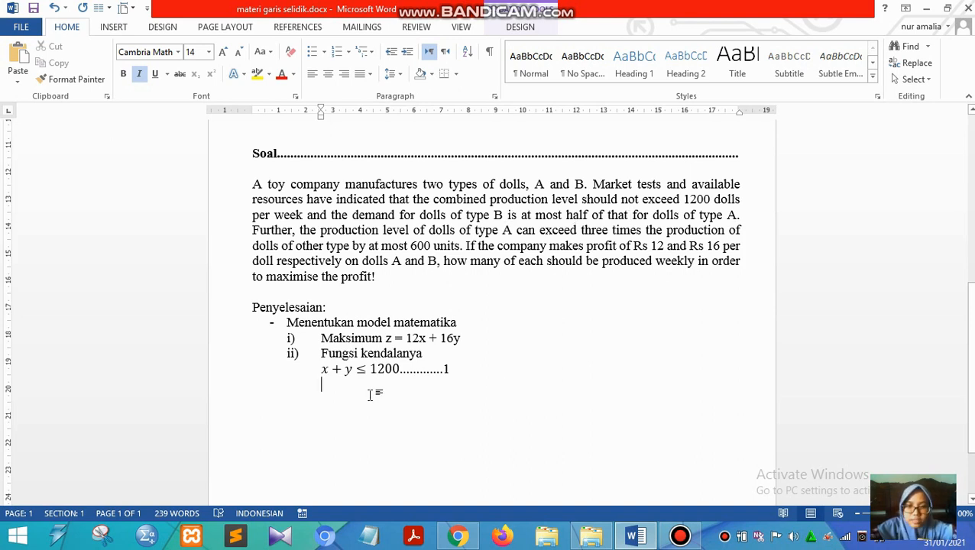
pyautogui.hotkey('alt', '=')
pyautogui.write('y')
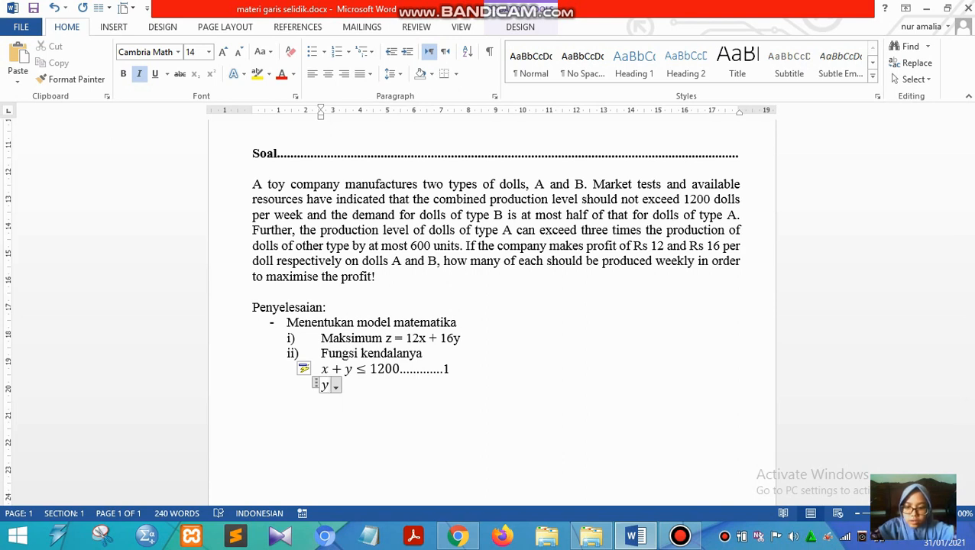
pyautogui.write('<')
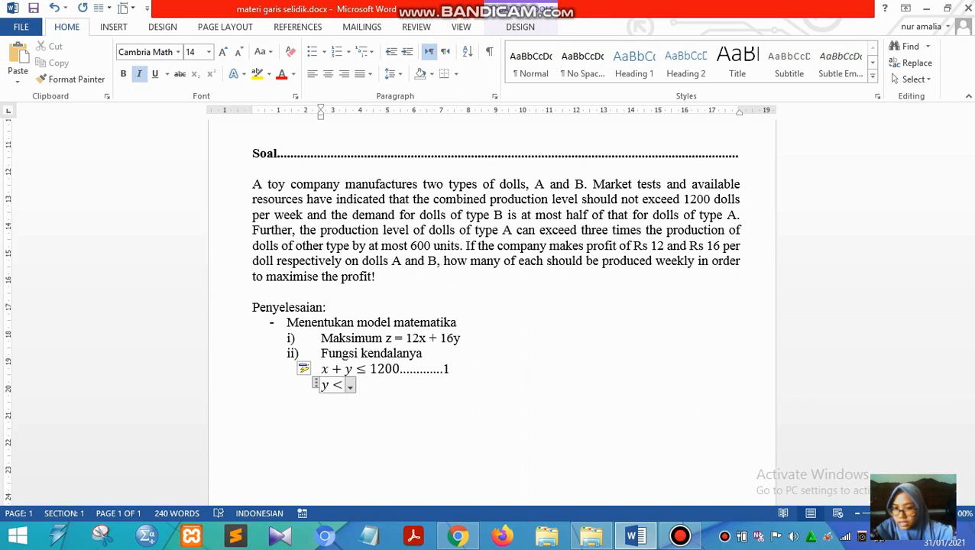
pyautogui.write('=')
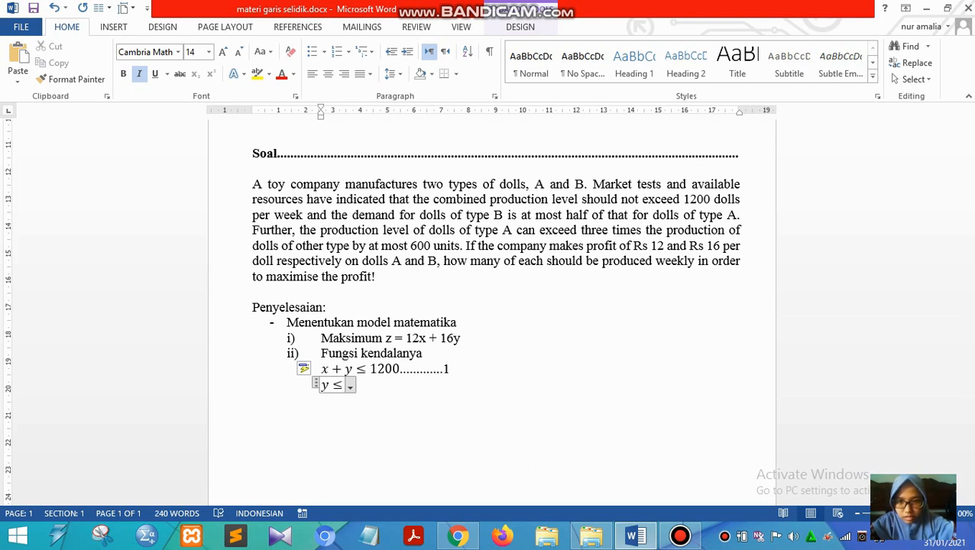
pyautogui.write('1/')
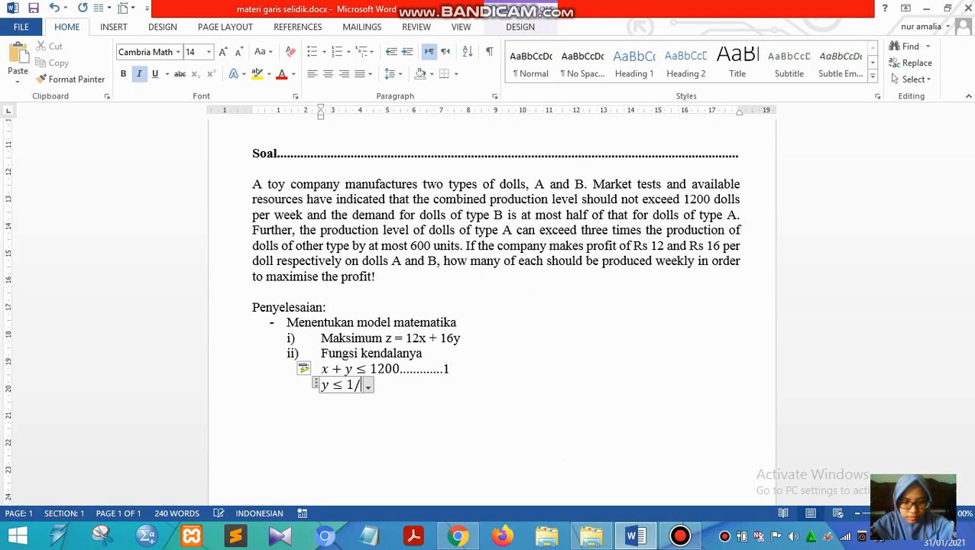
pyautogui.write('2')
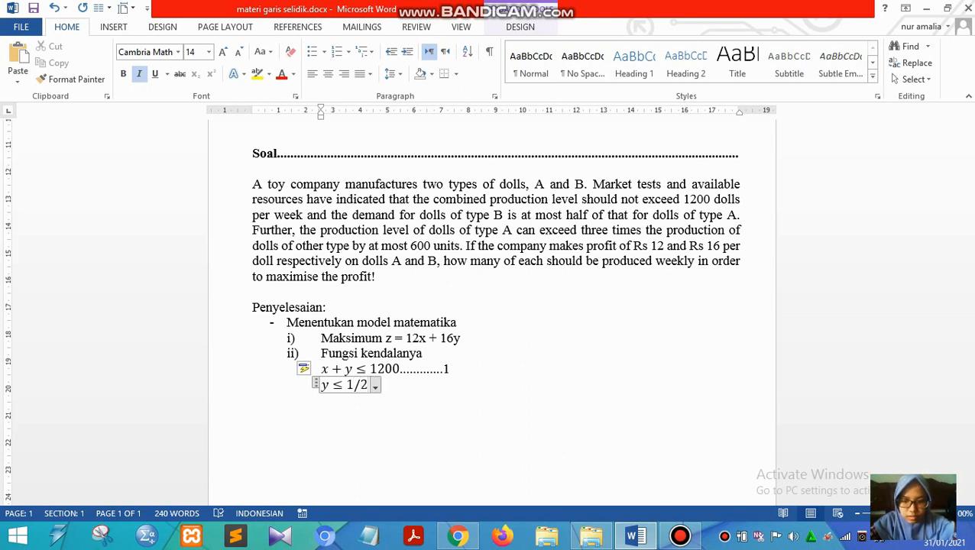
pyautogui.press('space')
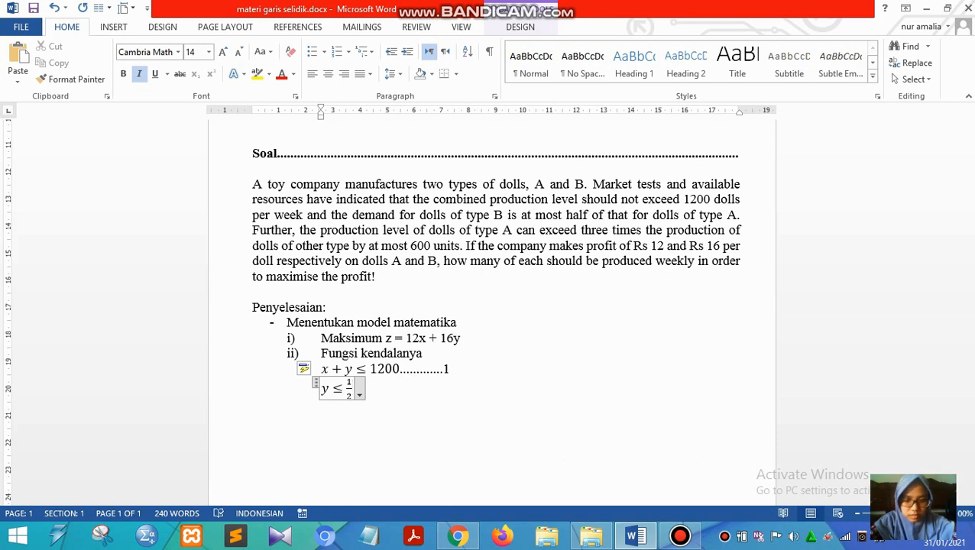
pyautogui.write('x')
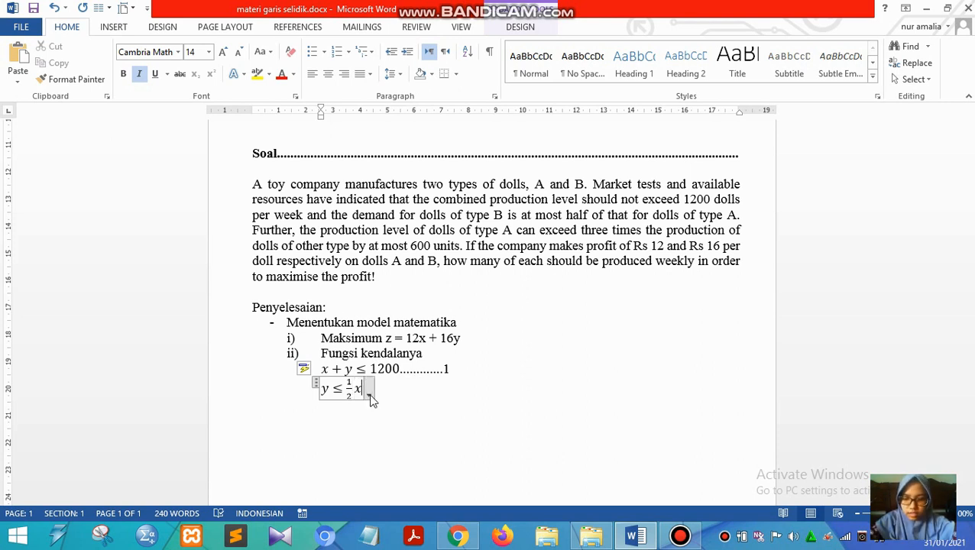
# - Extend the y ≤ ½x constraint equation with "=> y" followed by a minus sign from the math symbols
pyautogui.click(372, 395)
pyautogui.click(371, 395)
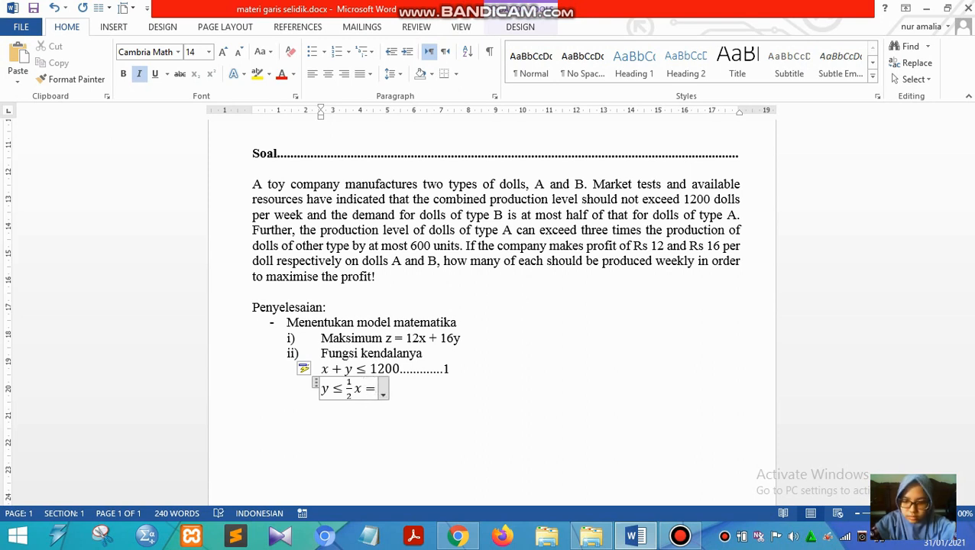
pyautogui.write('=> ')
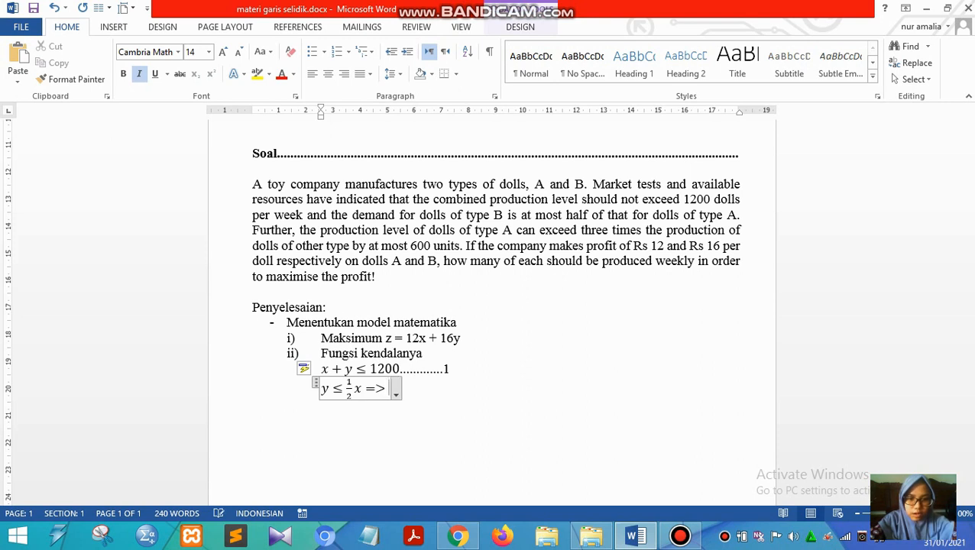
pyautogui.write('y')
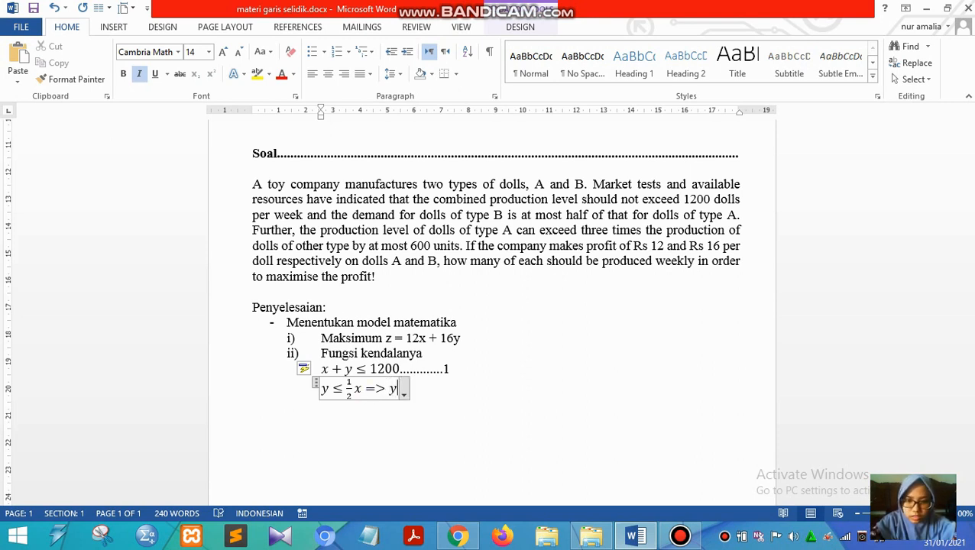
pyautogui.write('-')
pyautogui.press('Right')
pyautogui.press('BackSpace')
pyautogui.click(371, 394)
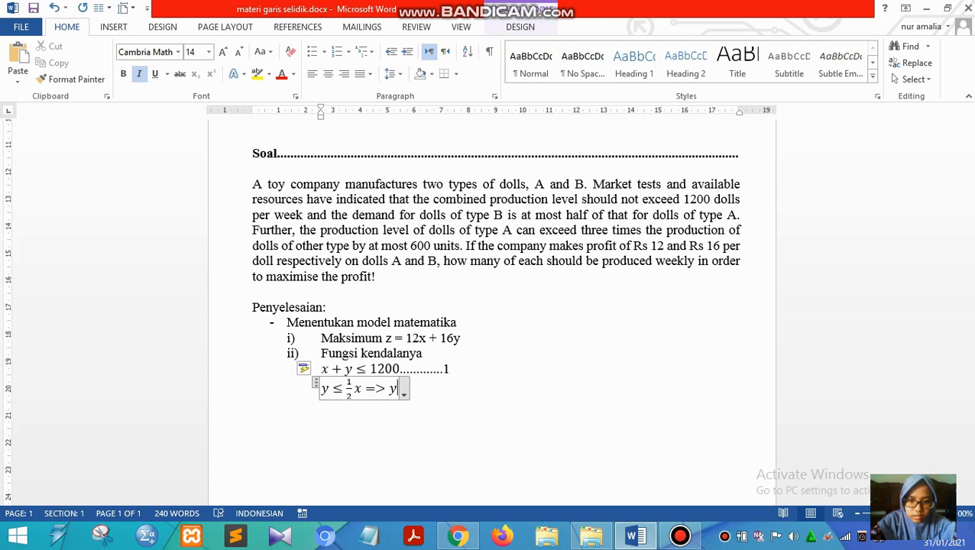
pyautogui.press('Right')
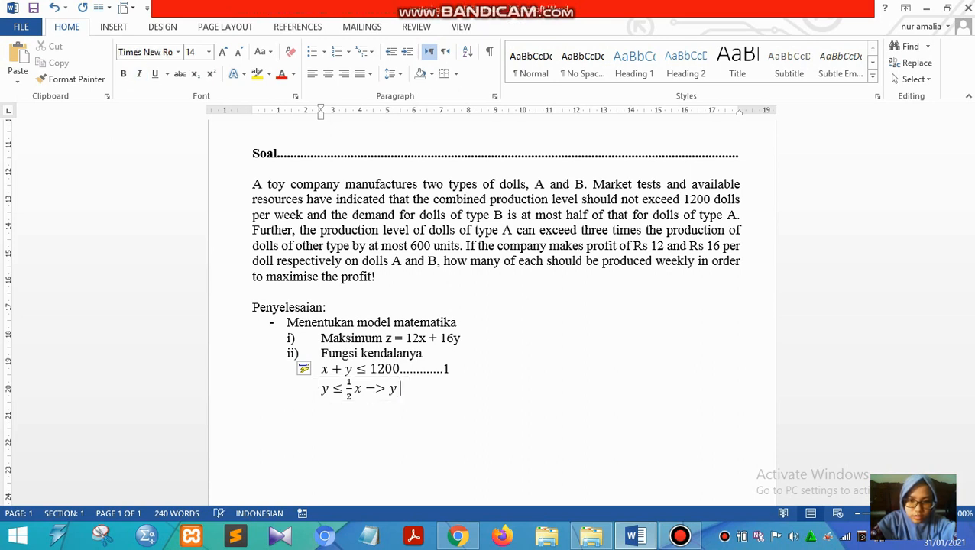
pyautogui.press('Left')
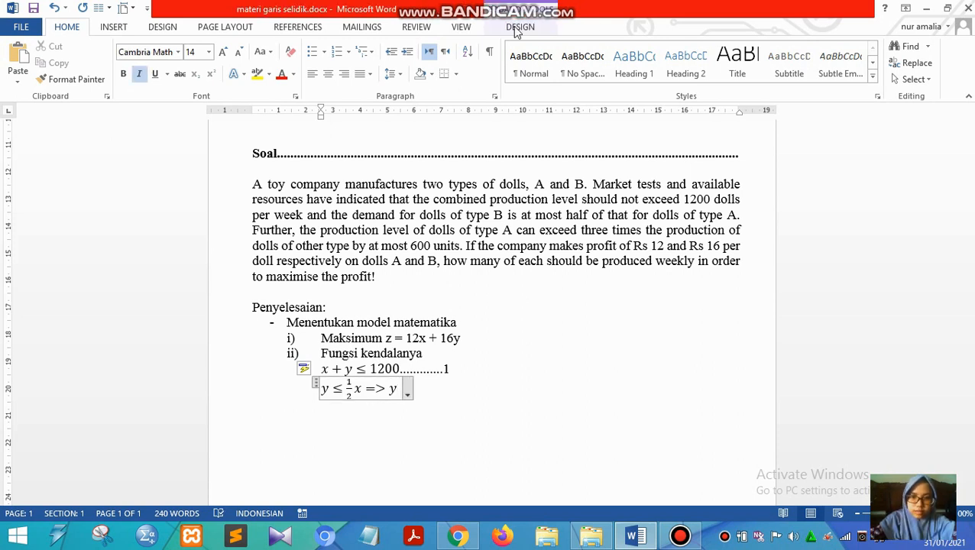
pyautogui.click(517, 27)
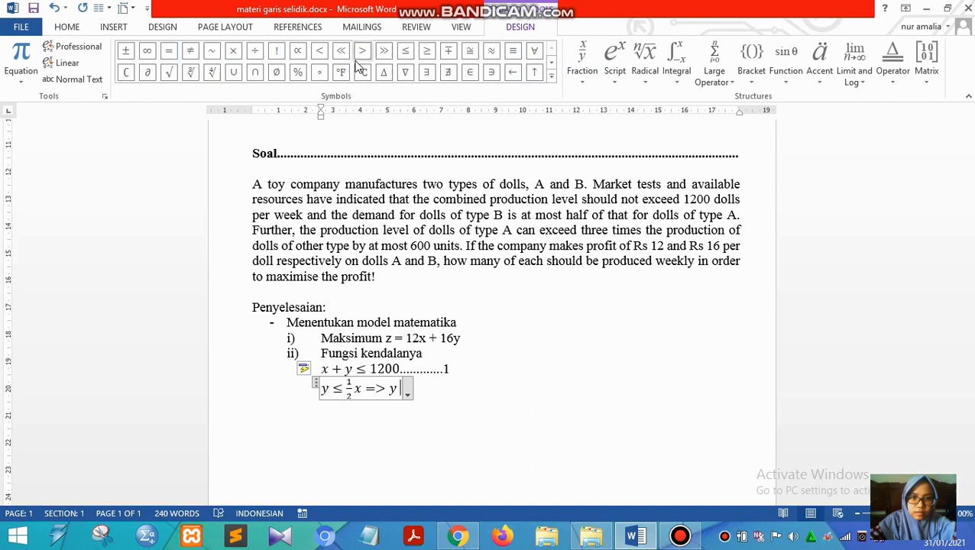
pyautogui.click(551, 75)
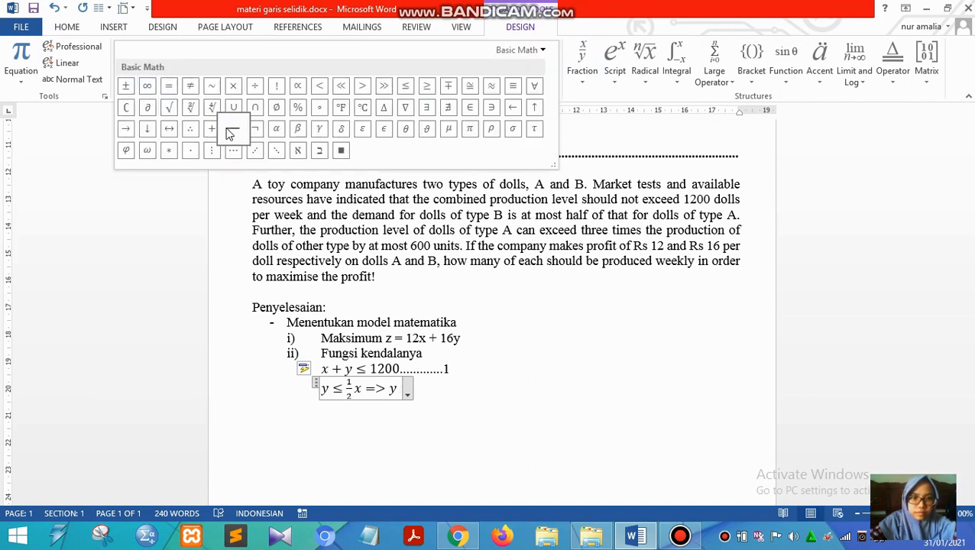
pyautogui.click(230, 134)
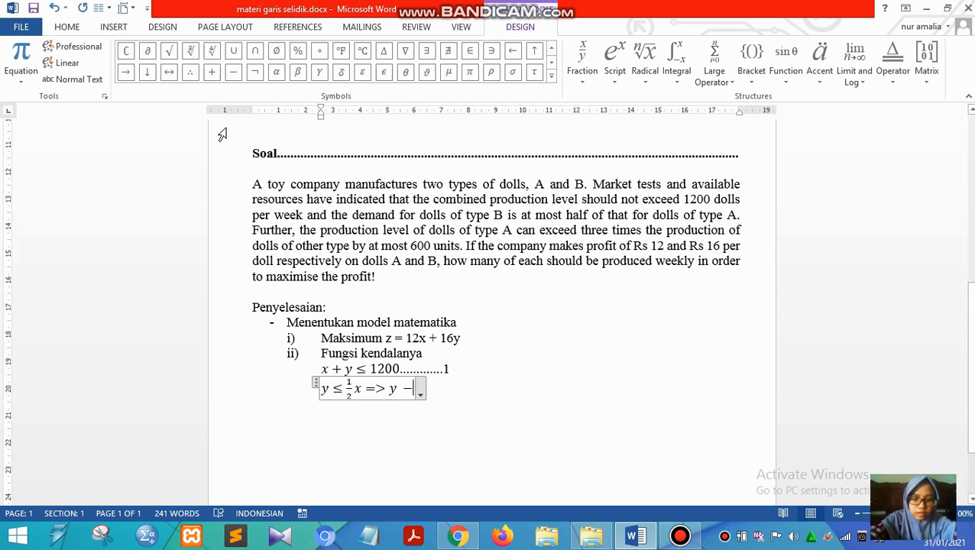
# - Complete the rearranged second constraint with ½x ≤ 0 after the minus sign, using a stacked fraction
pyautogui.write('1')
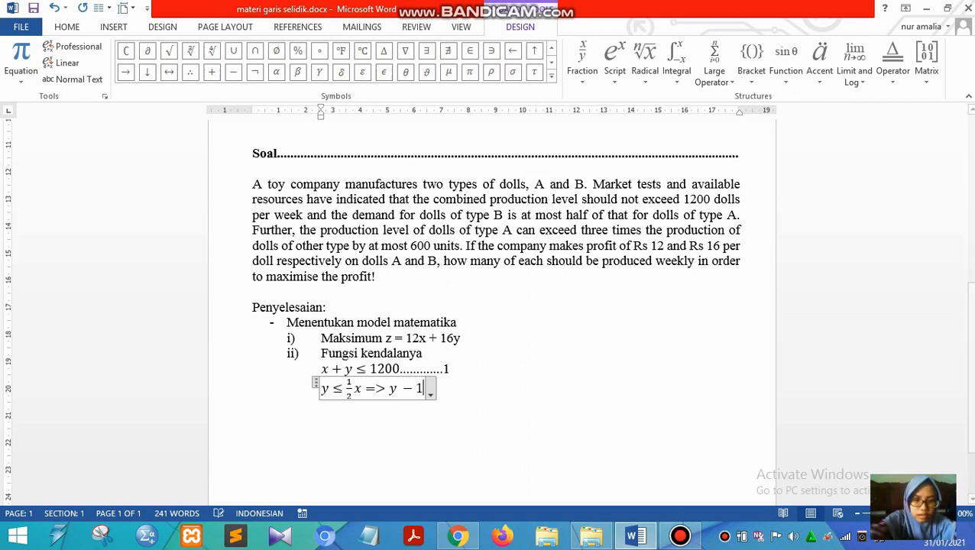
pyautogui.write('/2')
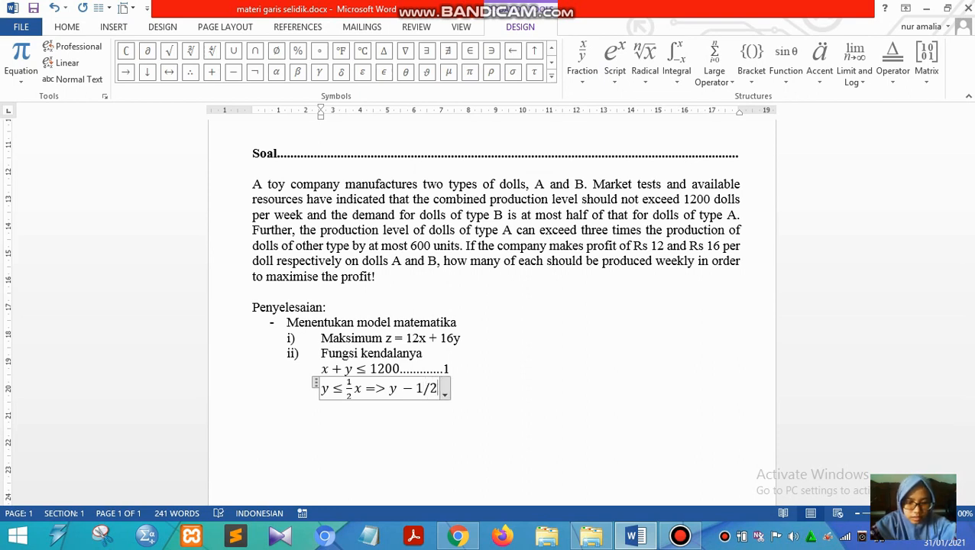
pyautogui.write(' x')
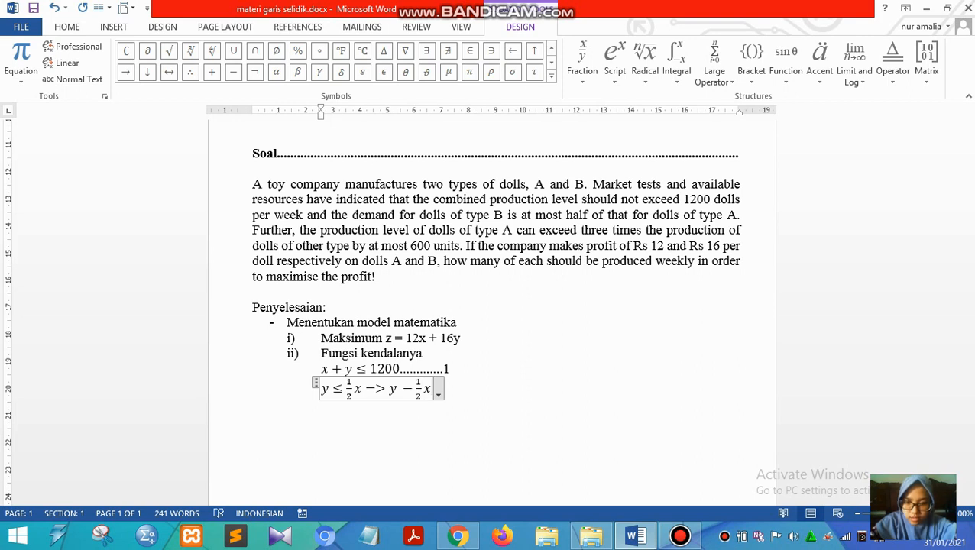
pyautogui.write(' <=')
pyautogui.write('=')
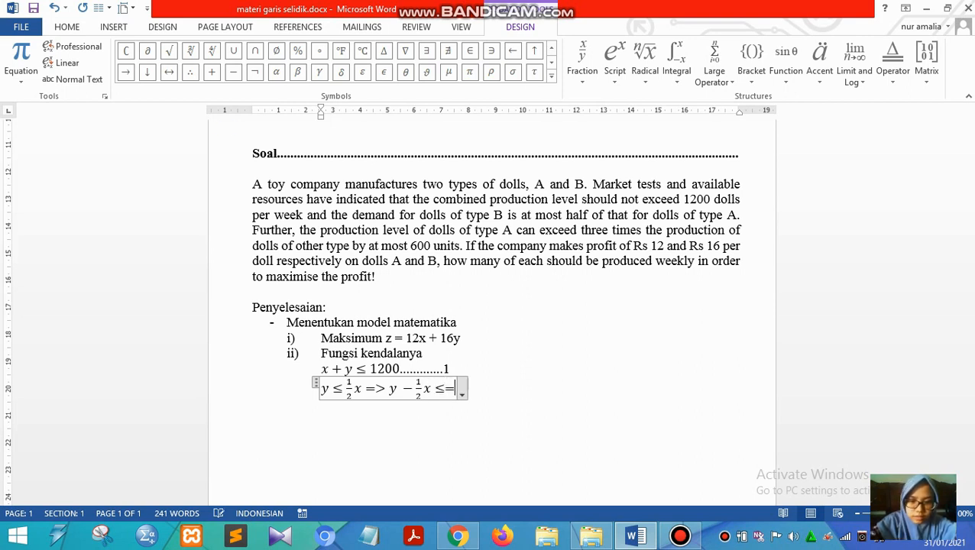
pyautogui.press('BackSpace')
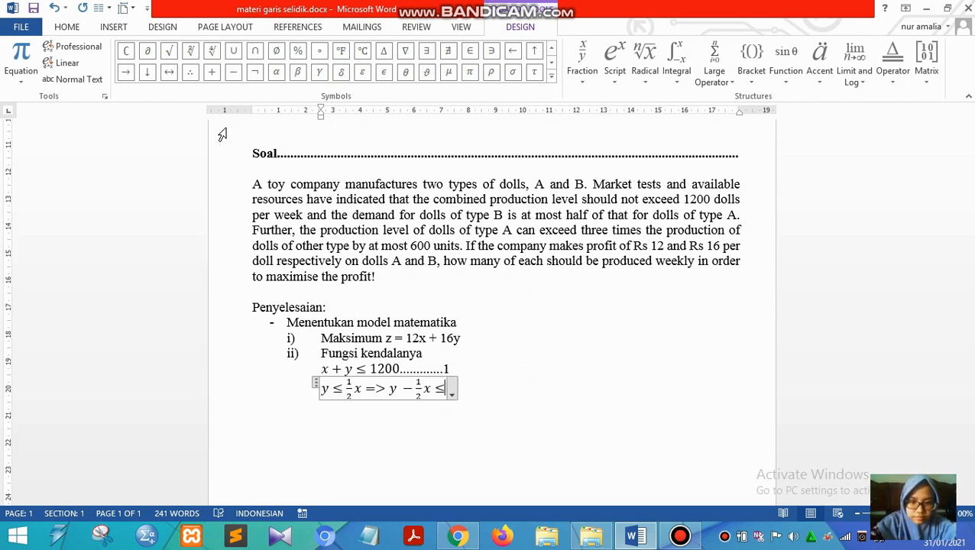
pyautogui.write('0')
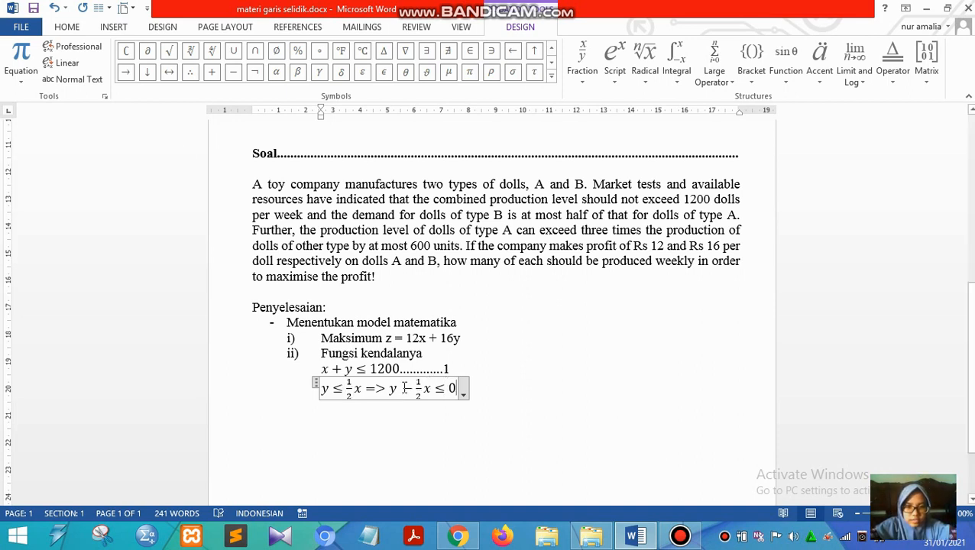
# - Label the second constraint with a dotted leader and the number 2, as plain text outside the equation
pyautogui.click(498, 381)
pyautogui.write('..........')
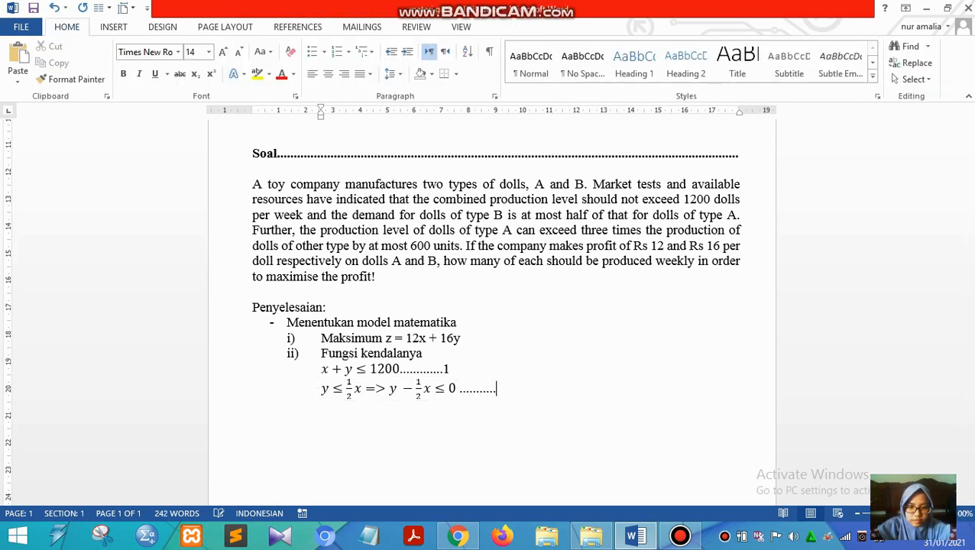
pyautogui.write('2')
# - Insert a third constraint equation, x ≤ 3y ≤ 600, on a new line below the second constraint
pyautogui.press('Return')
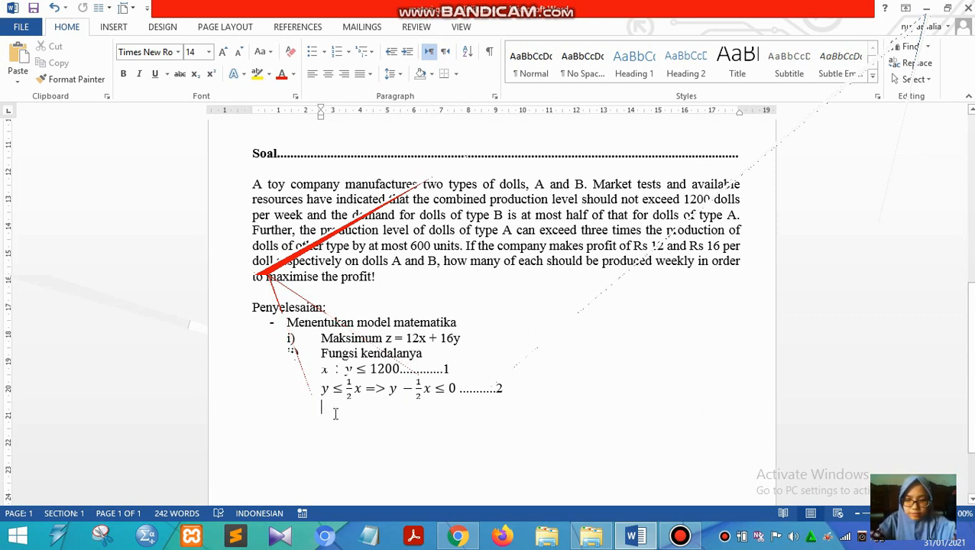
pyautogui.hotkey('alt', '=')
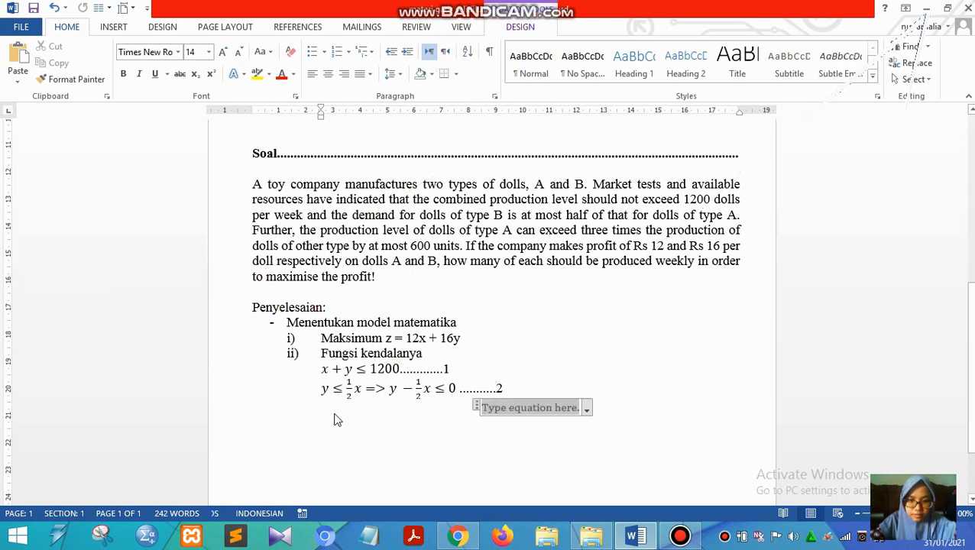
pyautogui.write('x')
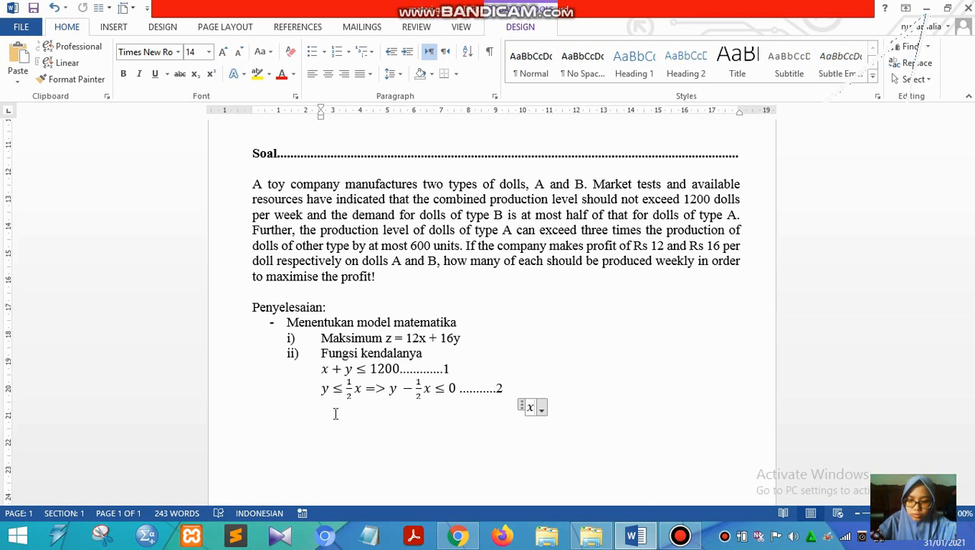
pyautogui.write('<')
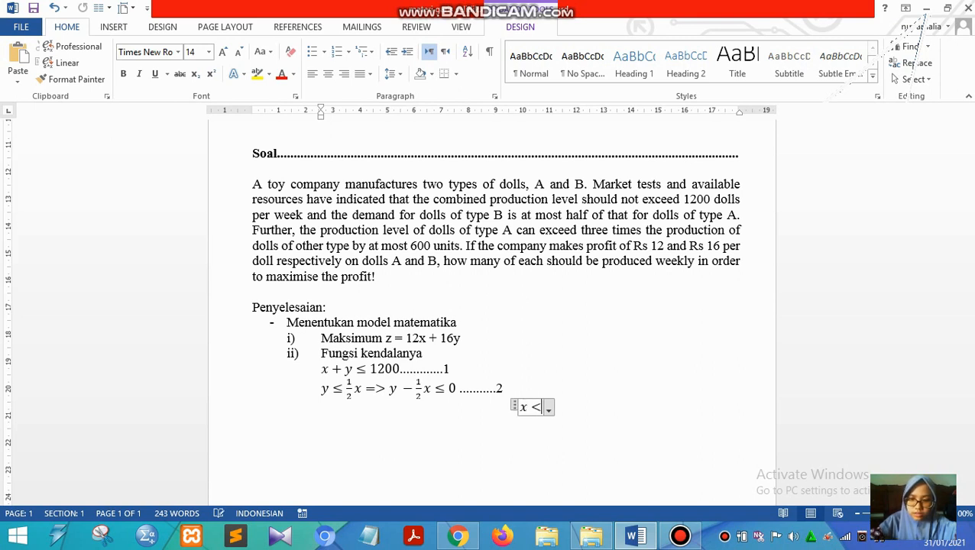
pyautogui.write('=')
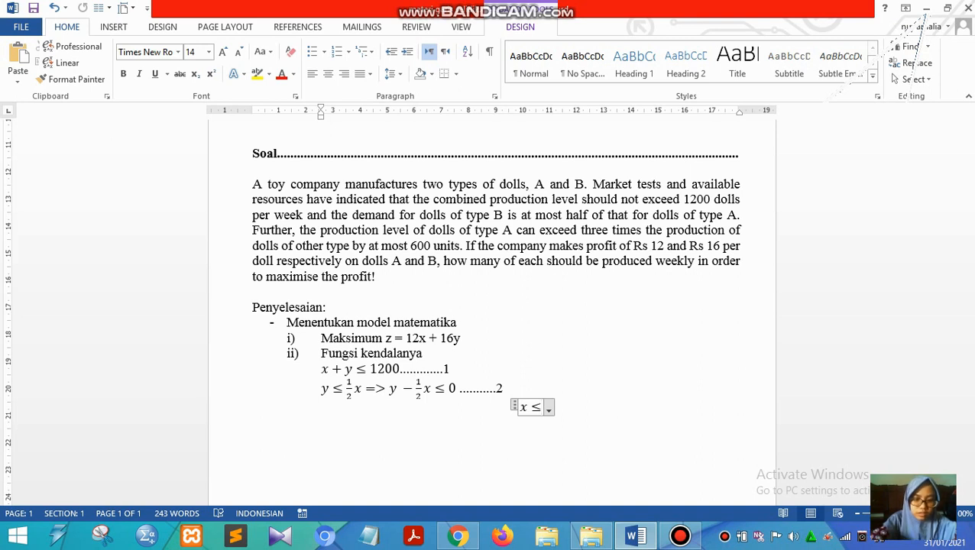
pyautogui.write('y')
pyautogui.press('BackSpace')
pyautogui.write('3y')
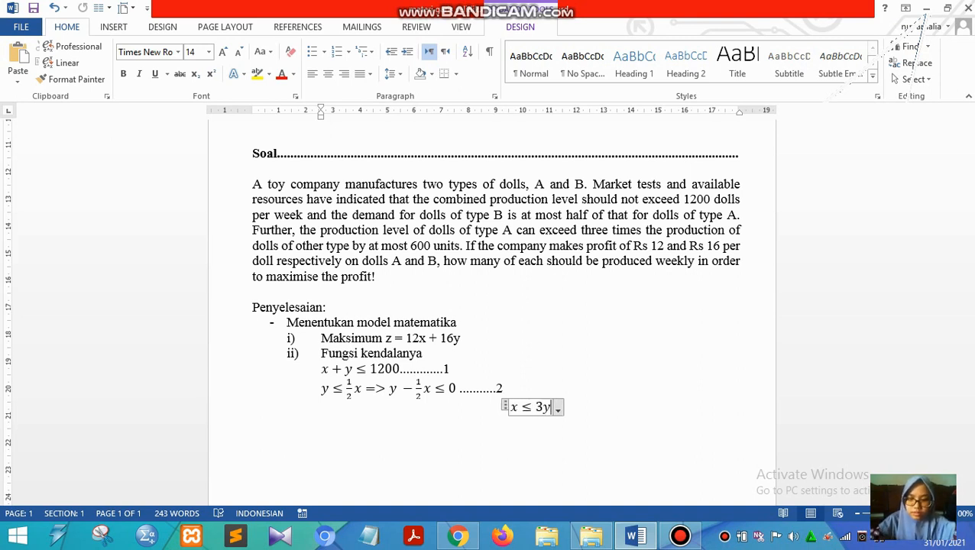
pyautogui.write('<=')
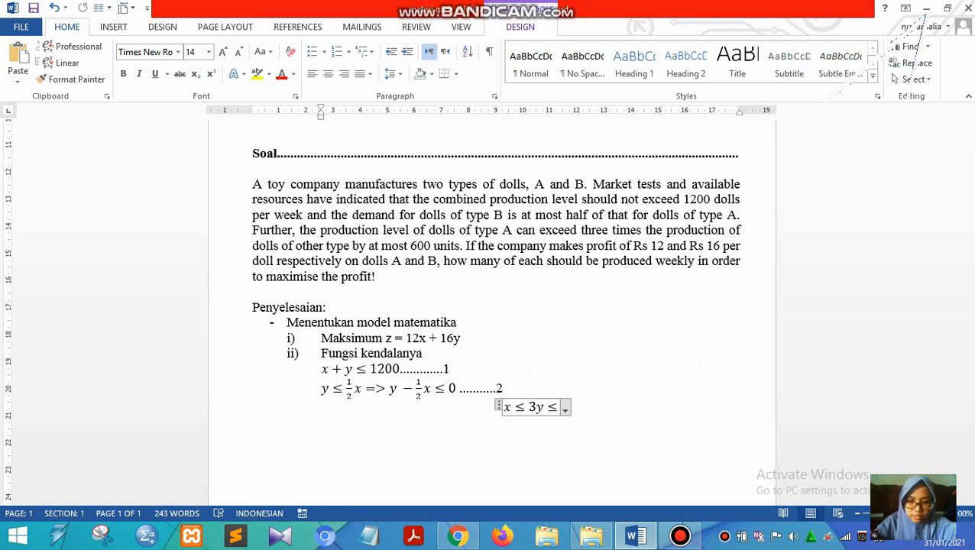
pyautogui.write('6600')
pyautogui.press('BackSpace')
pyautogui.press('BackSpace')
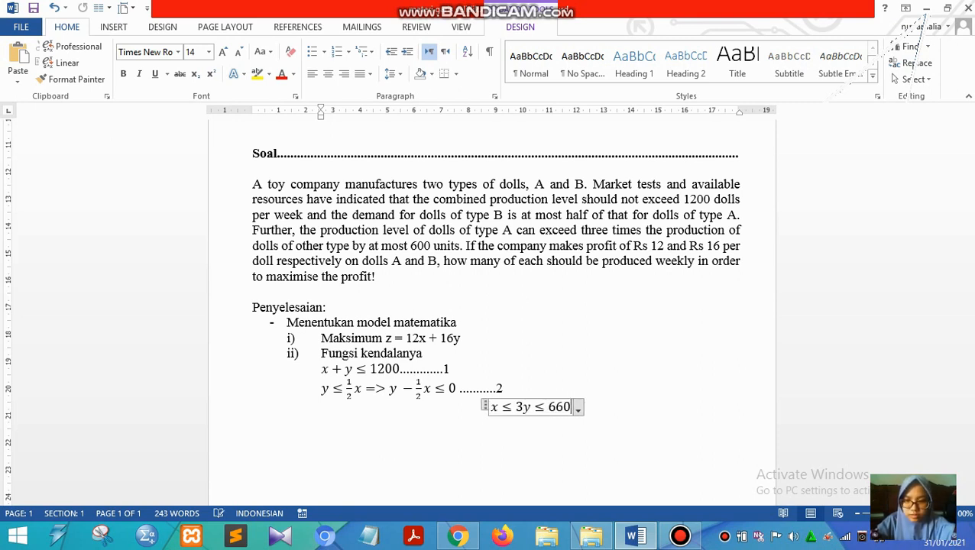
pyautogui.press('BackSpace')
pyautogui.write('00 ')
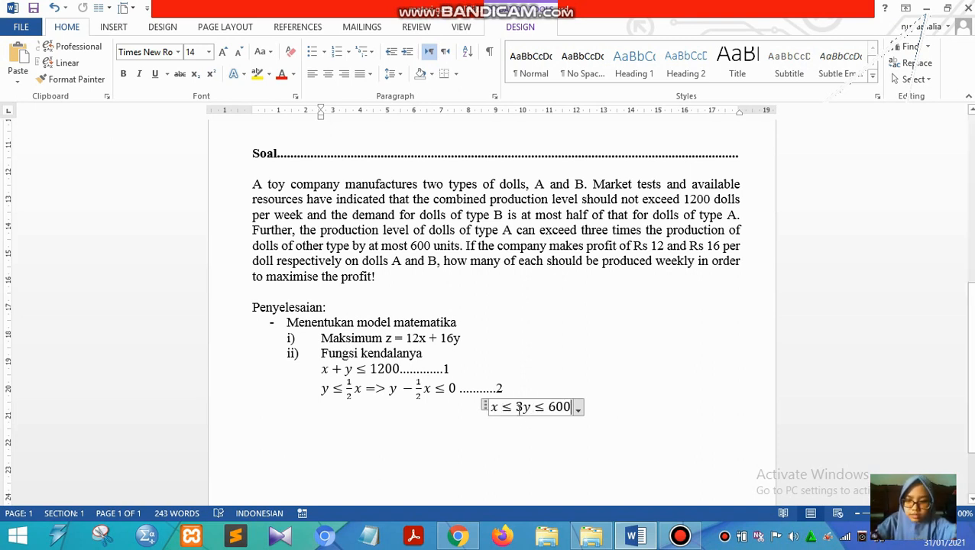
pyautogui.write('+')
# - Extend the third constraint equation with its rearranged form, => x − 3y ≤ 600
pyautogui.press('BackSpace')
pyautogui.write('=>')
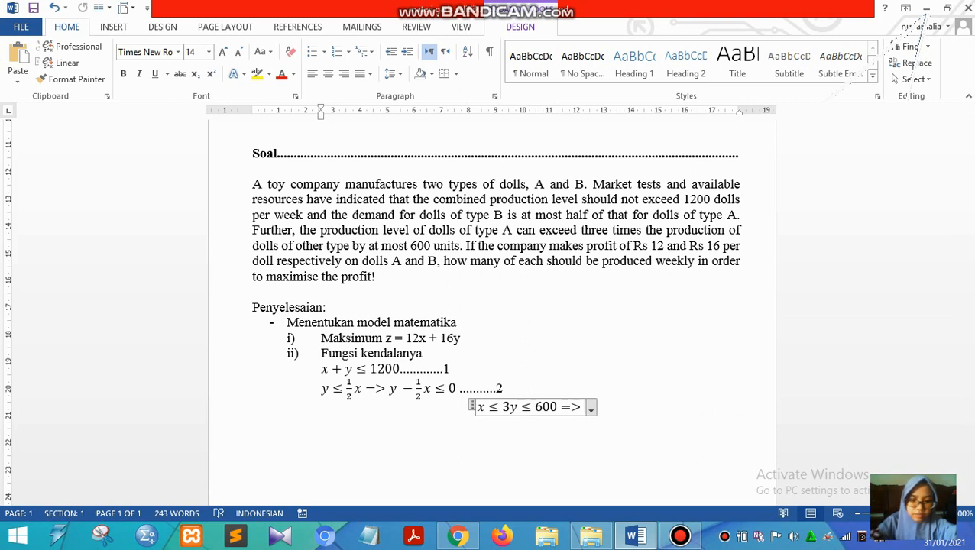
pyautogui.write(' x')
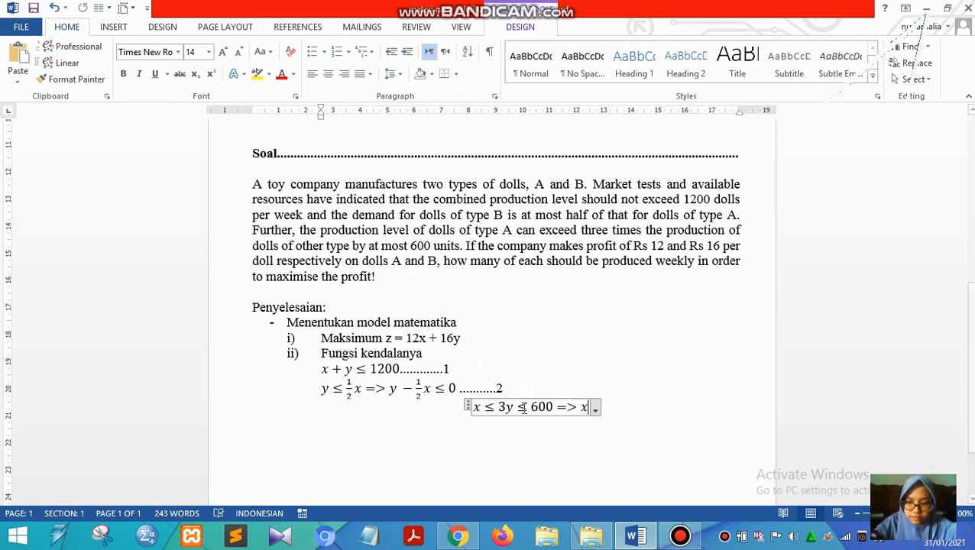
pyautogui.write('-')
pyautogui.write('3y')
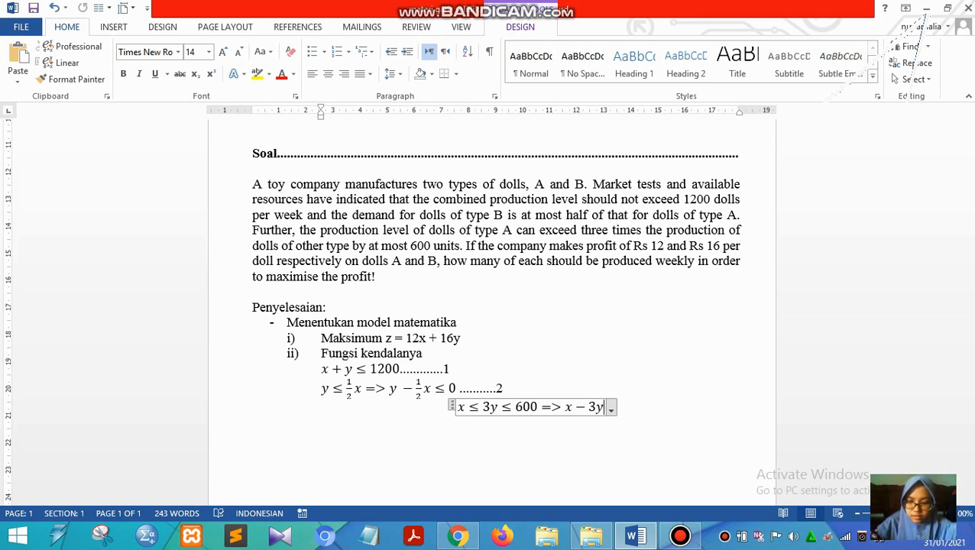
pyautogui.write('<')
pyautogui.write('=')
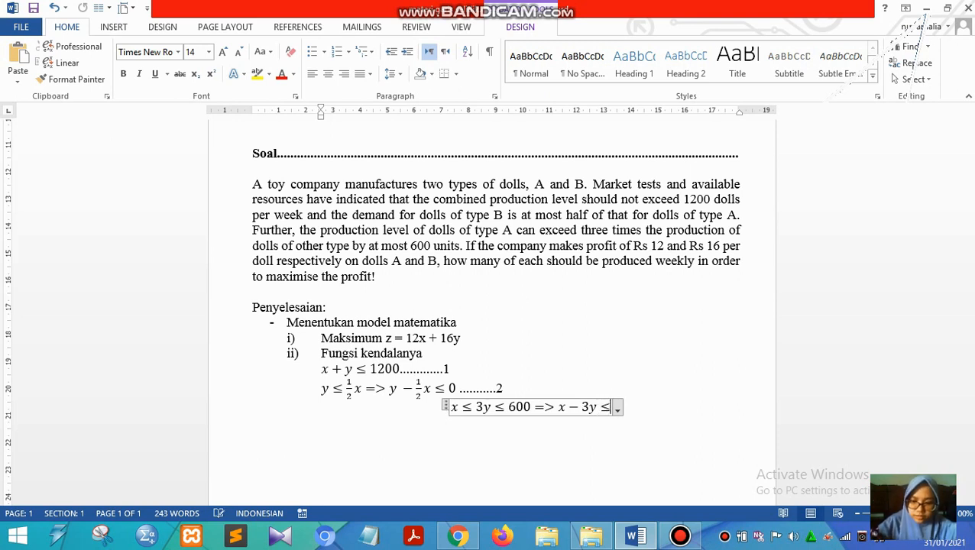
pyautogui.write('600')
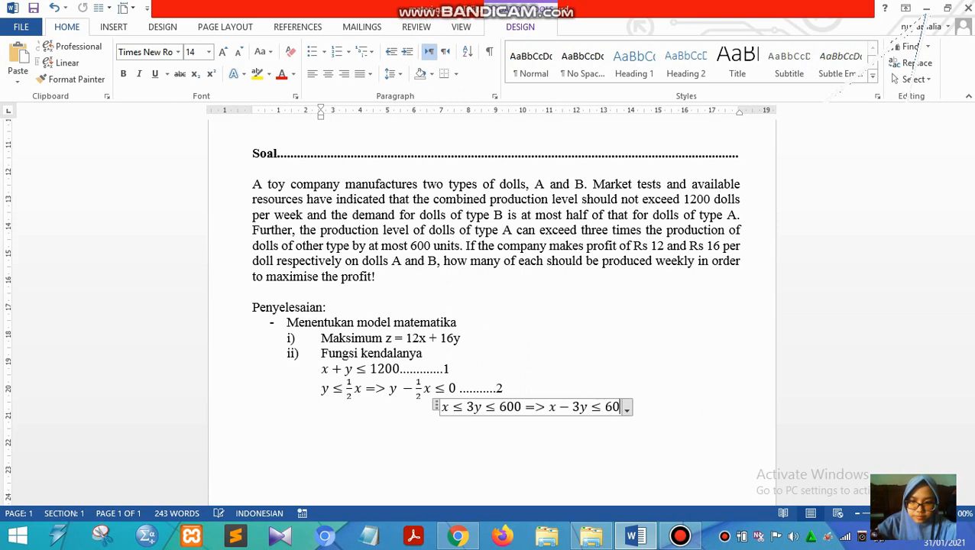
# - Left-align the third constraint, label it outside the equation with a dotted leader and the number 3, and start a new line below
pyautogui.click(668, 414)
pyautogui.hotkey('ctrl', 'l')
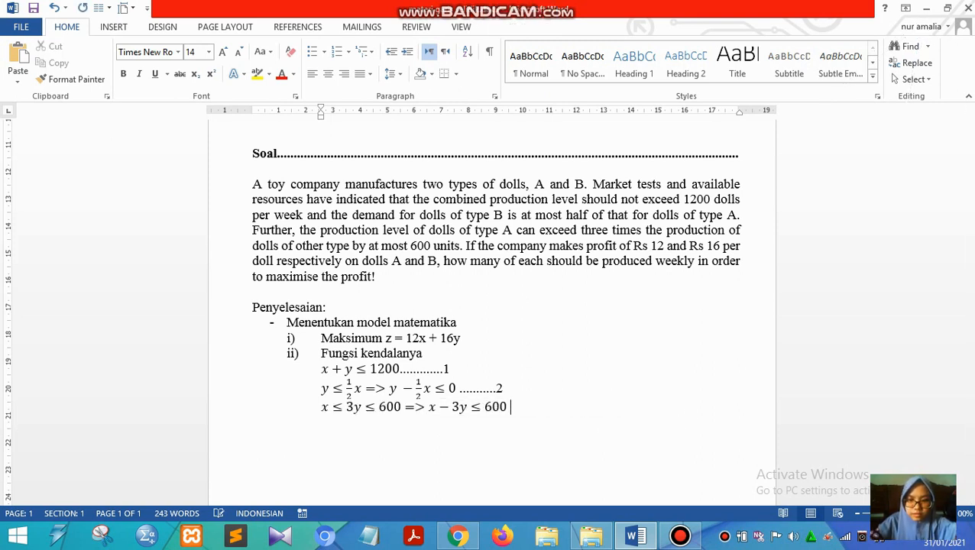
pyautogui.write('...')
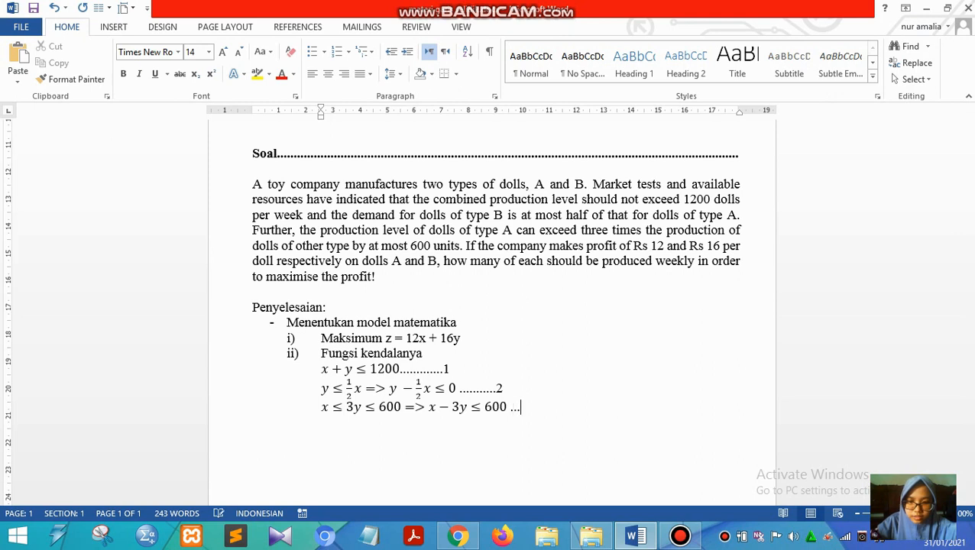
pyautogui.write('......3')
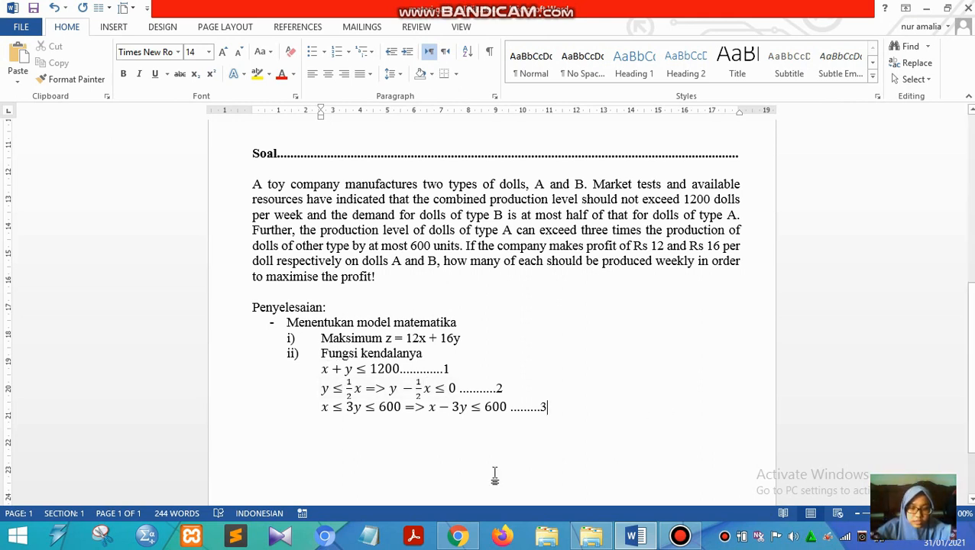
pyautogui.press('Return')
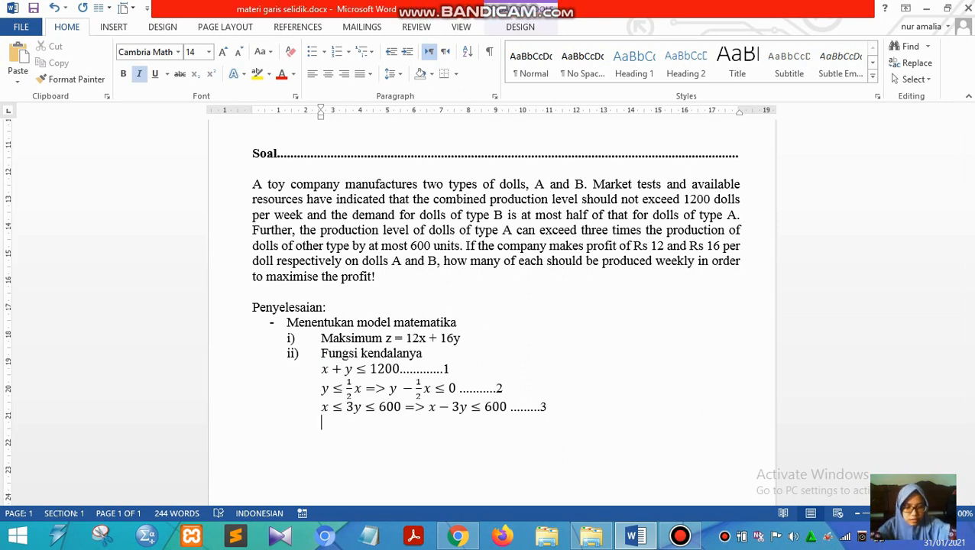
pyautogui.click(570, 430)
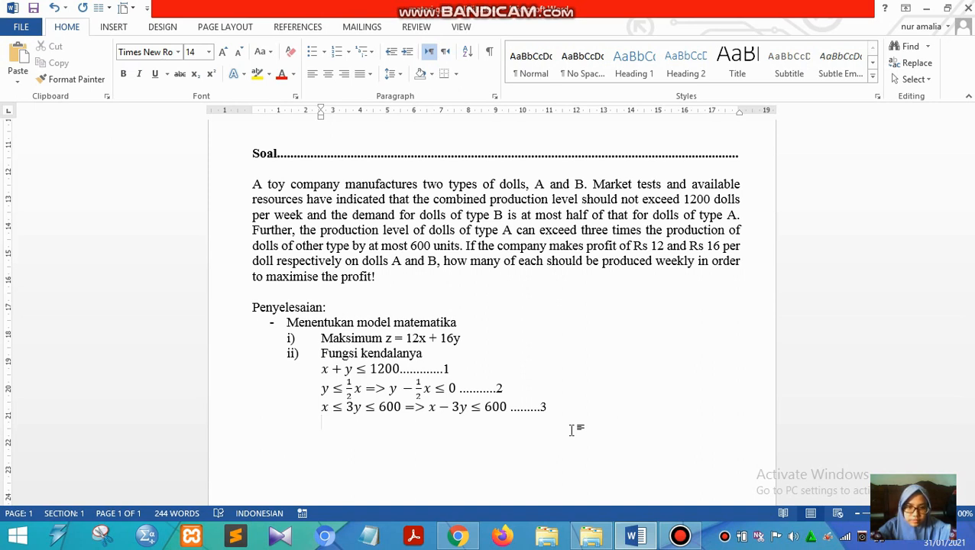
# - Insert a non-negativity equation, x ≥ 0; y ≥ 0, on the new line below the third constraint
pyautogui.hotkey('alt', '=')
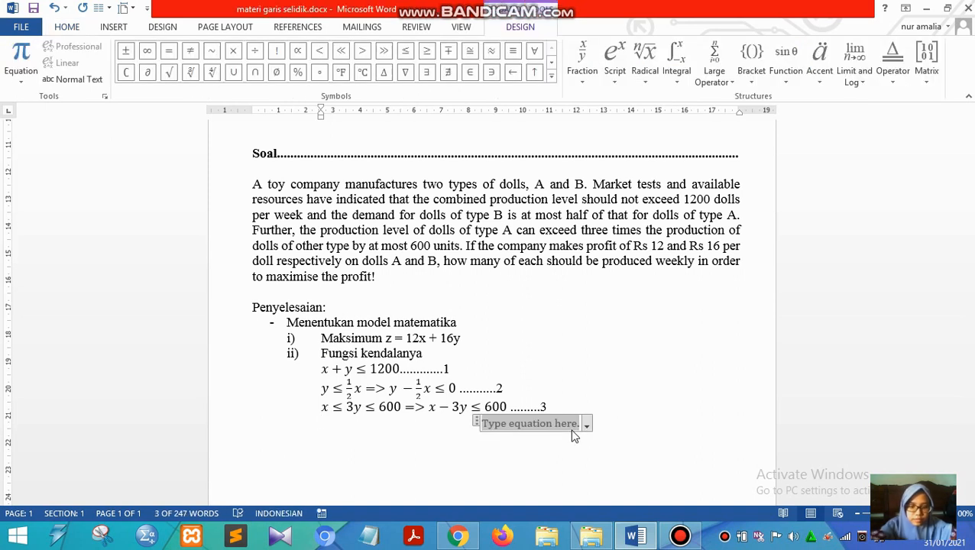
pyautogui.write('x>')
pyautogui.write('=')
pyautogui.write('0')
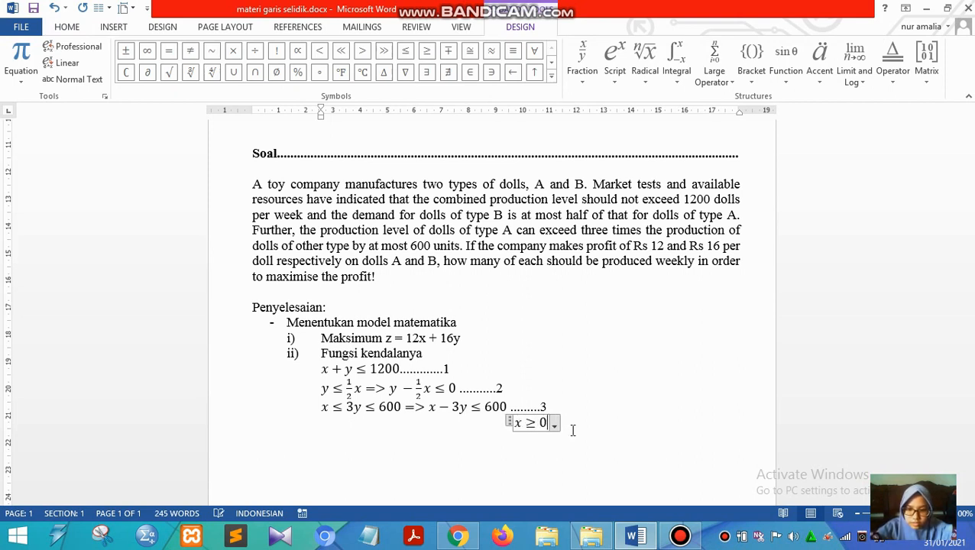
pyautogui.write(';')
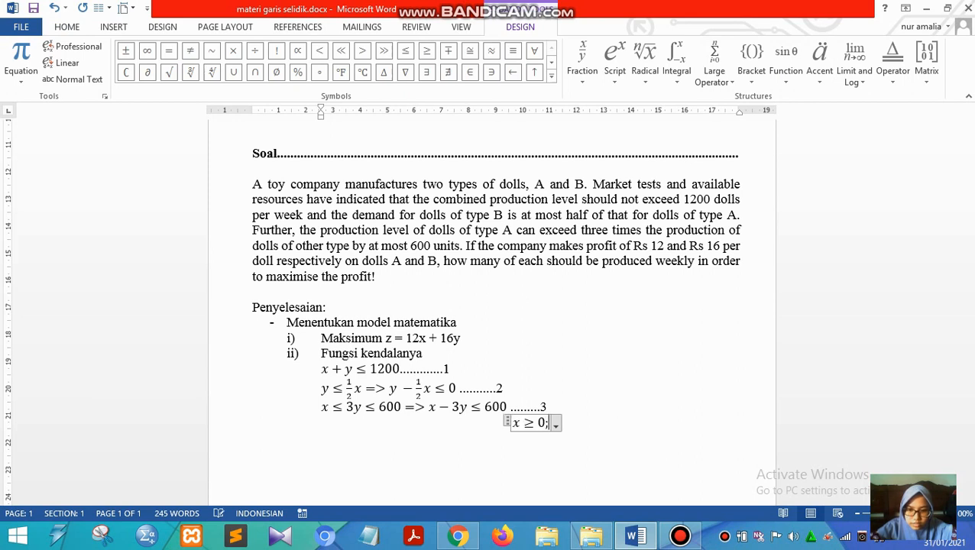
pyautogui.write(' y')
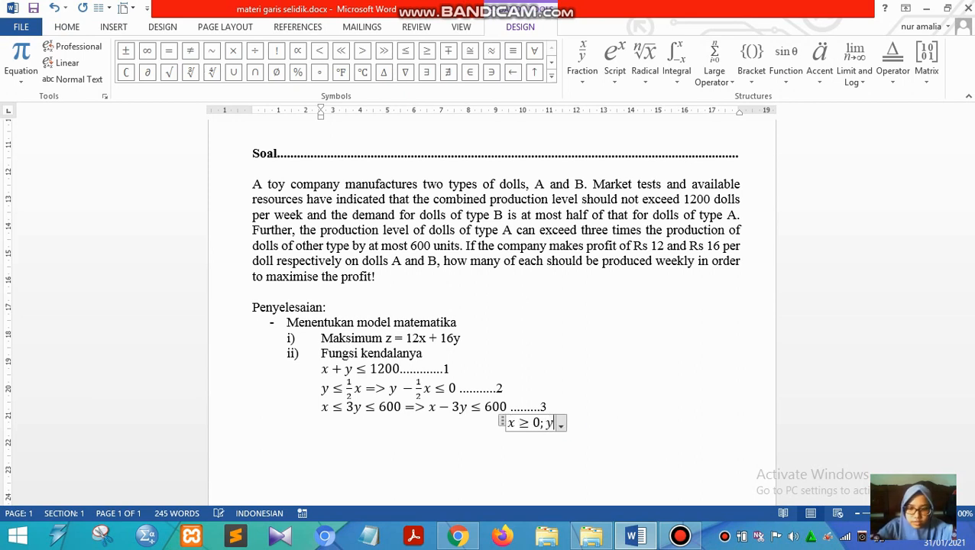
pyautogui.write('>>')
pyautogui.hotkey('ctrl', 'z')
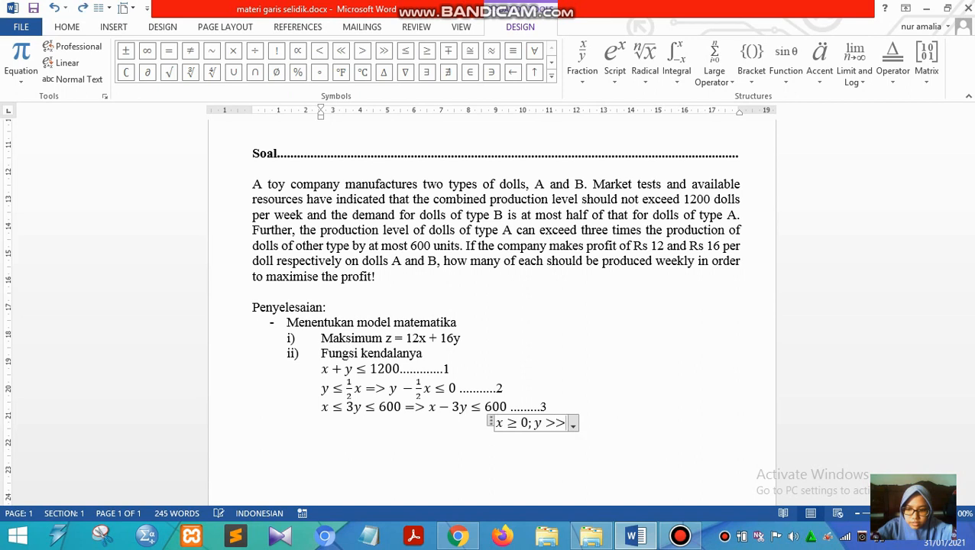
pyautogui.press('BackSpace')
pyautogui.write('=')
pyautogui.write('0')
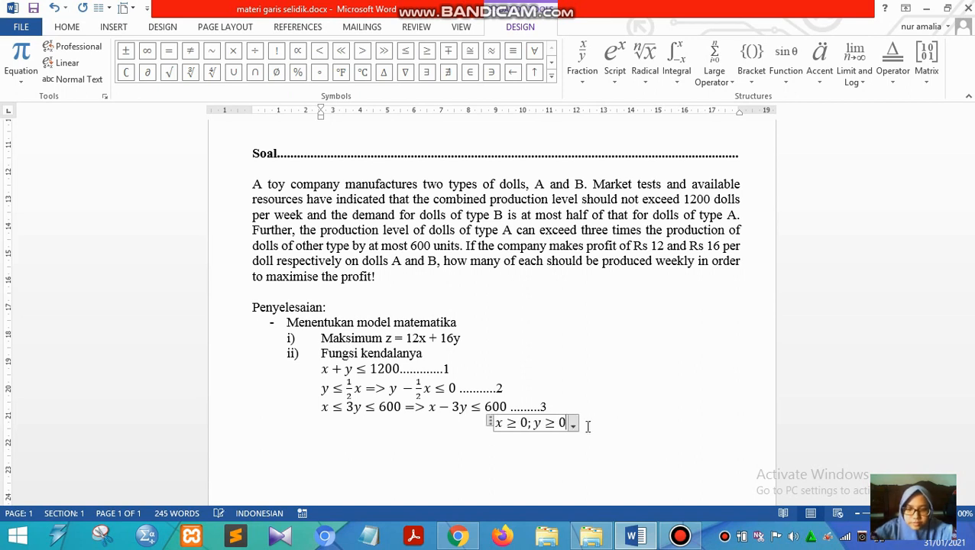
# - Leave the non-negativity equation and left-align it with the constraints above
pyautogui.click(598, 422)
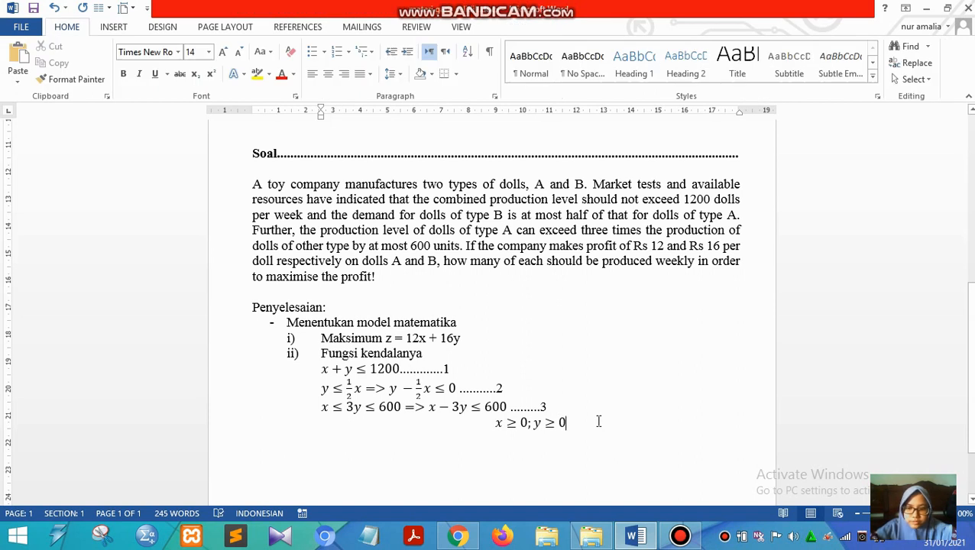
pyautogui.hotkey('ctrl', 'l')
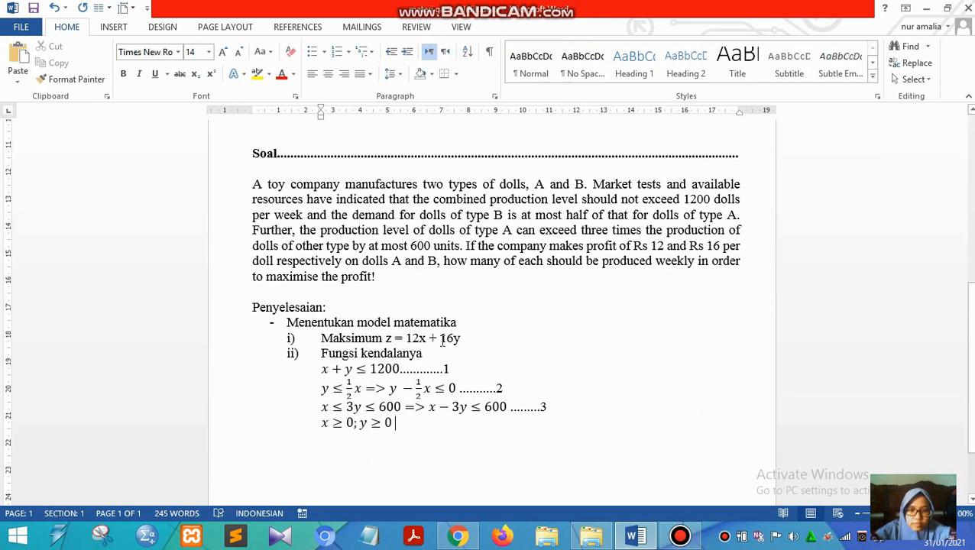
pyautogui.click(330, 372)
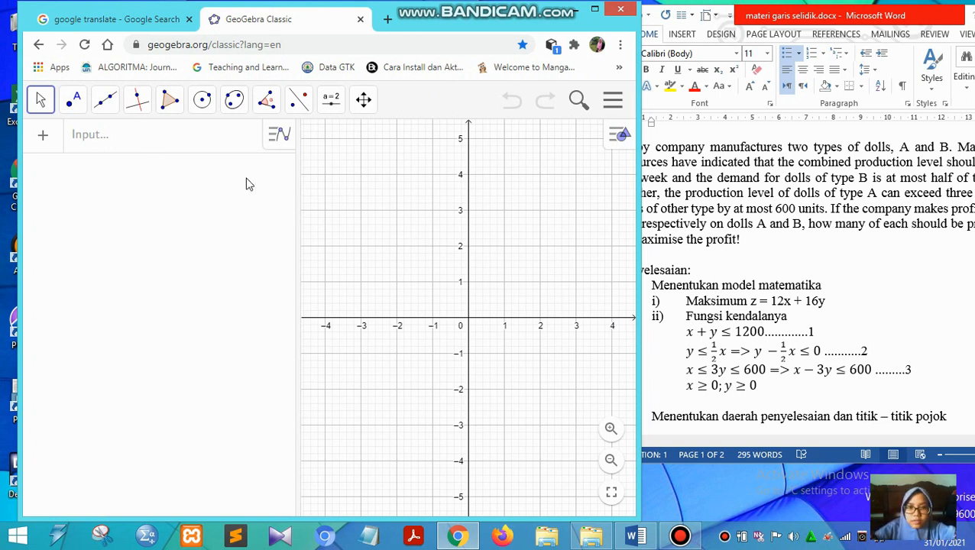
# - In GeoGebra Classic, start an algebra expression with x + y ≤ 1200 followed by the logical AND symbol ∧
pyautogui.click(152, 144)
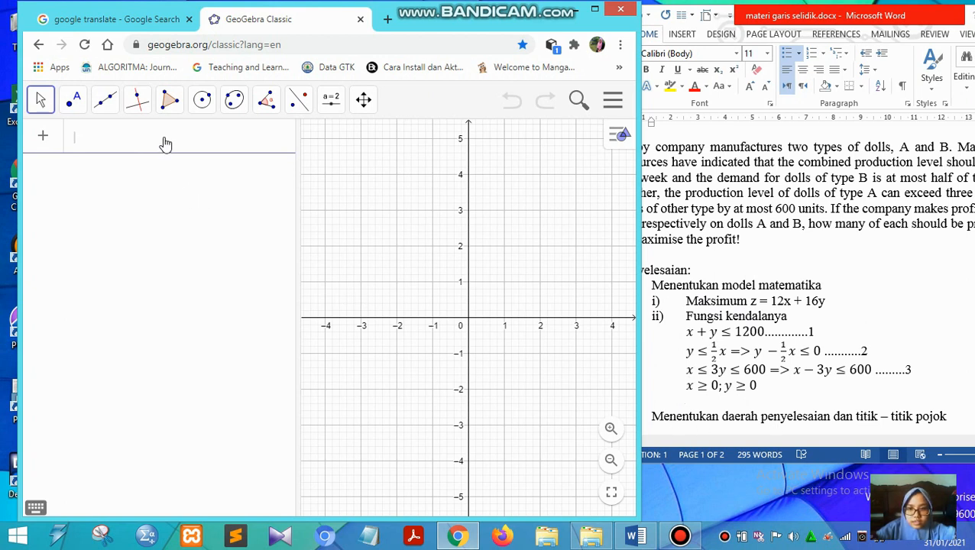
pyautogui.write('x+y')
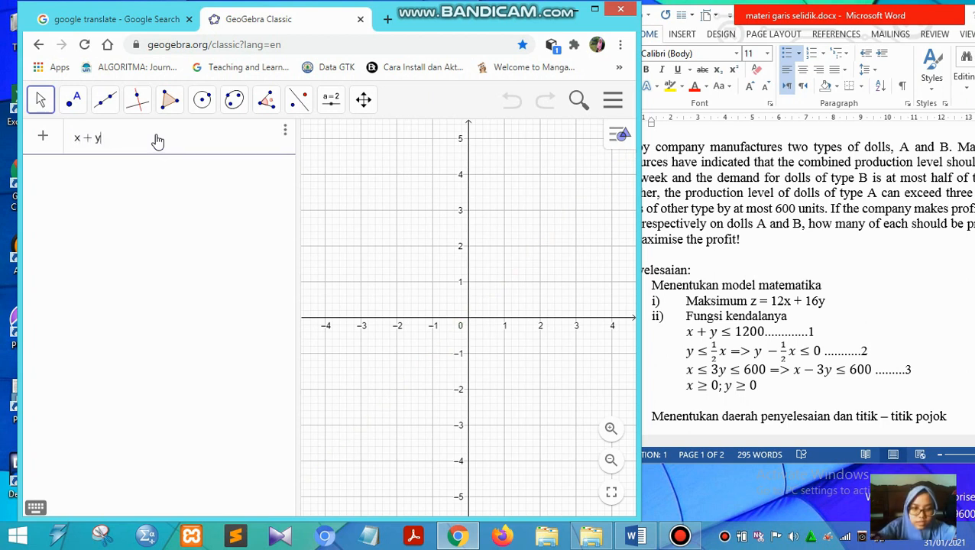
pyautogui.write('<=')
pyautogui.write('1200')
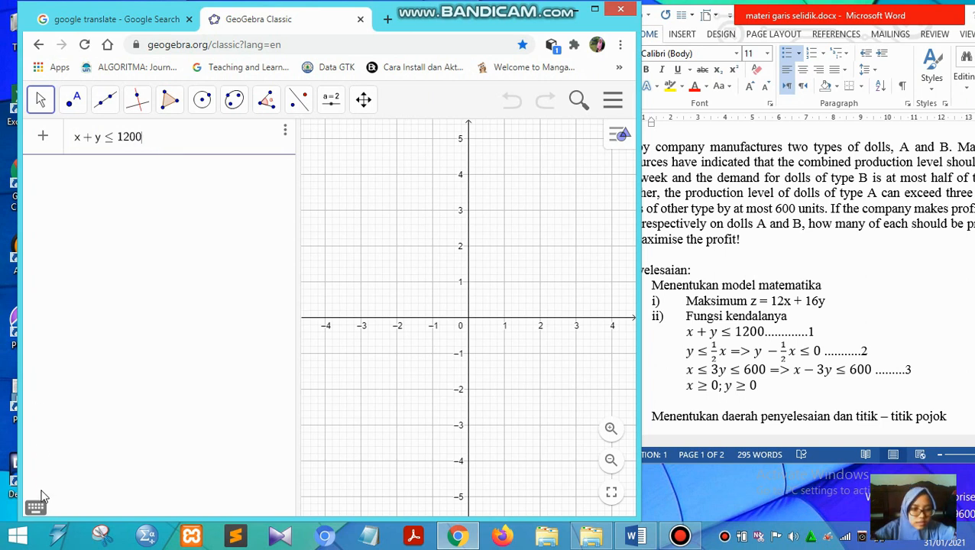
pyautogui.click(38, 506)
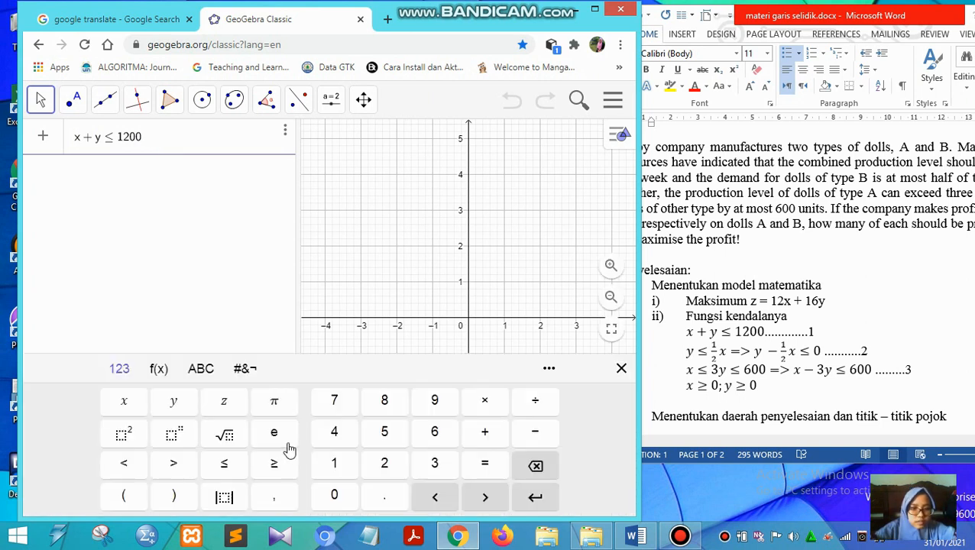
pyautogui.click(244, 371)
pyautogui.click(301, 403)
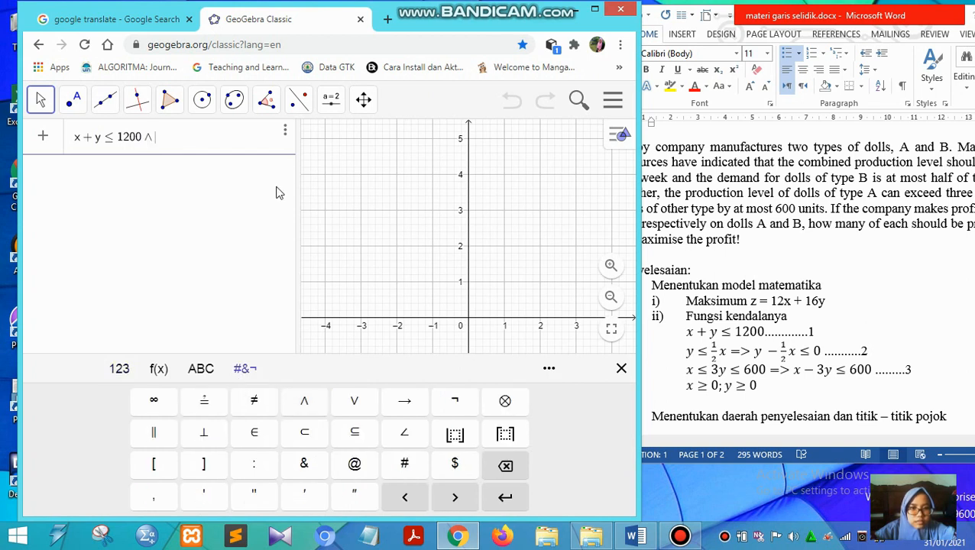
# - Shift the browser window slightly to uncover the document, and extend the expression with y − 1/2x ≤ 0 and another ∧
pyautogui.moveTo(446, 27); pyautogui.dragTo(433, 26)
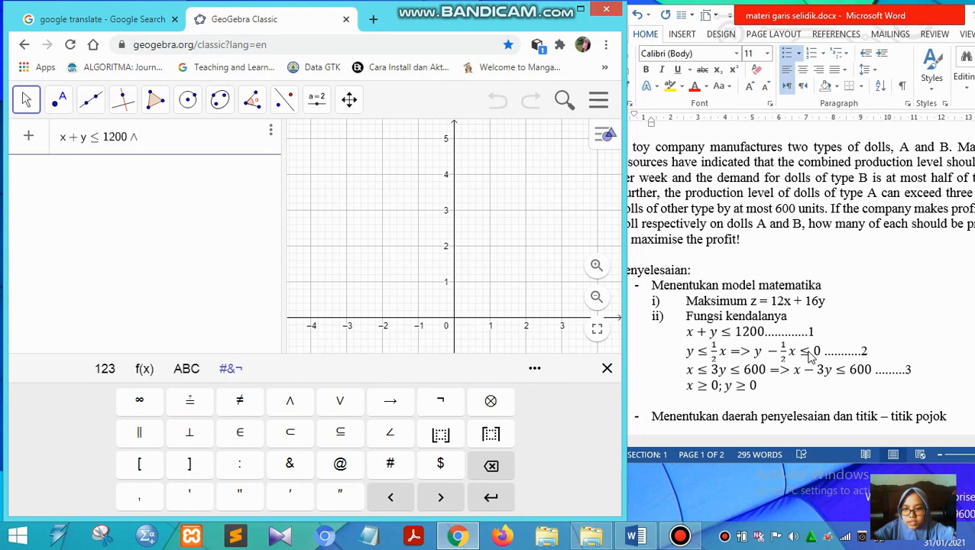
pyautogui.write('y')
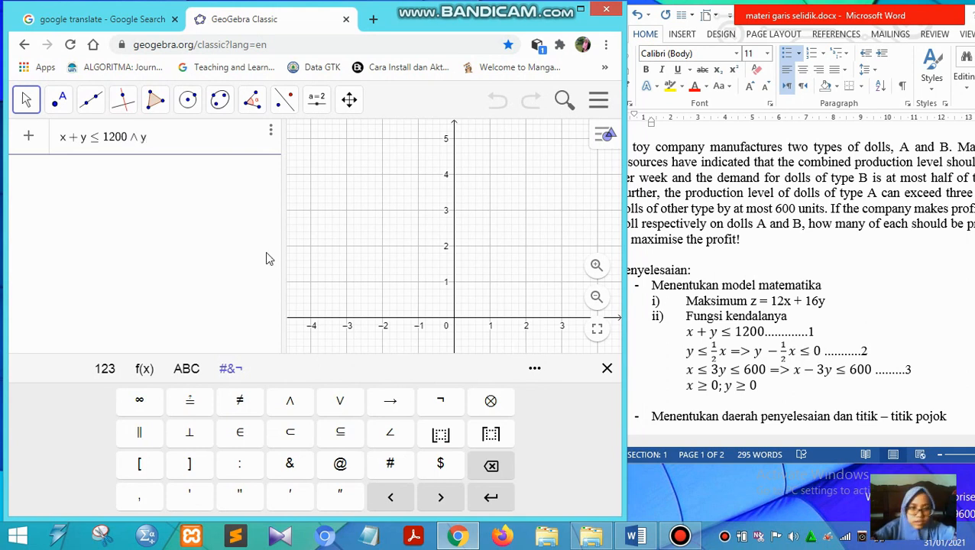
pyautogui.write('-1/')
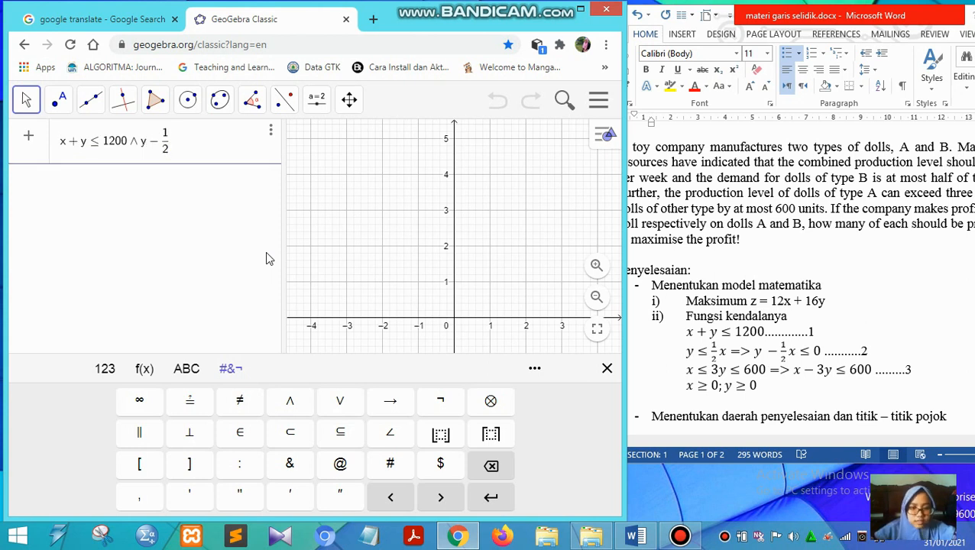
pyautogui.write('=')
pyautogui.write('0')
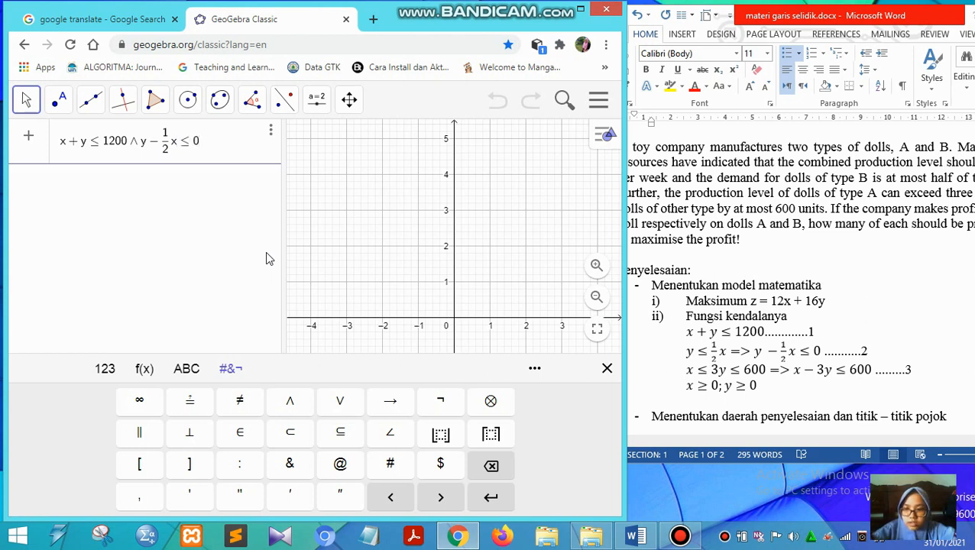
pyautogui.click(300, 400)
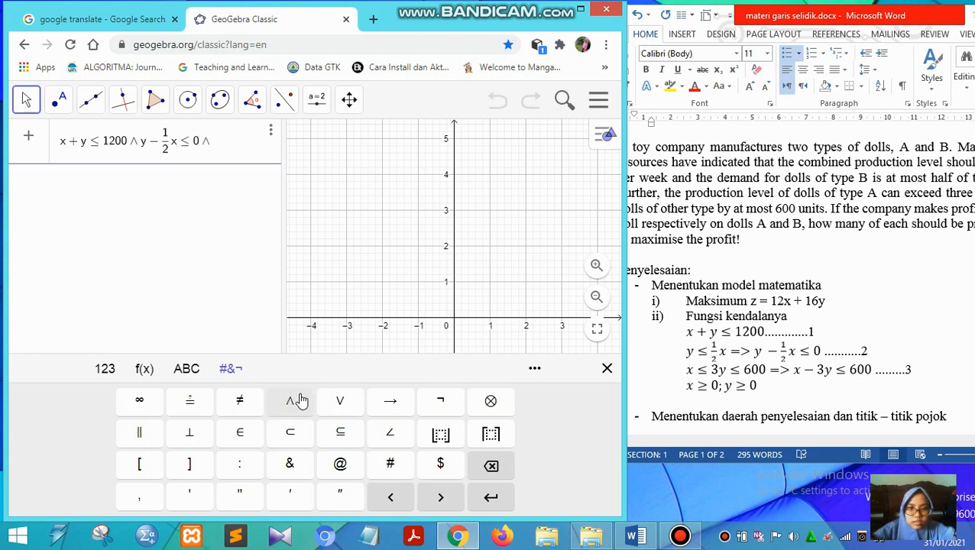